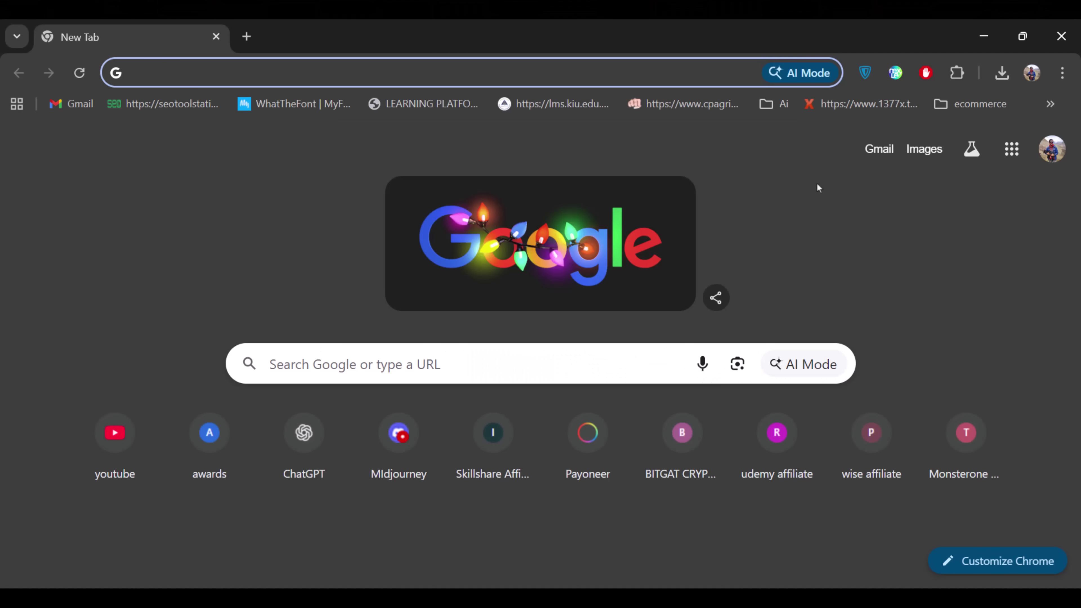
- Go to pippit.ai in Chrome to load the Pippit home page
{"action": "type", "text": "Pippit"}
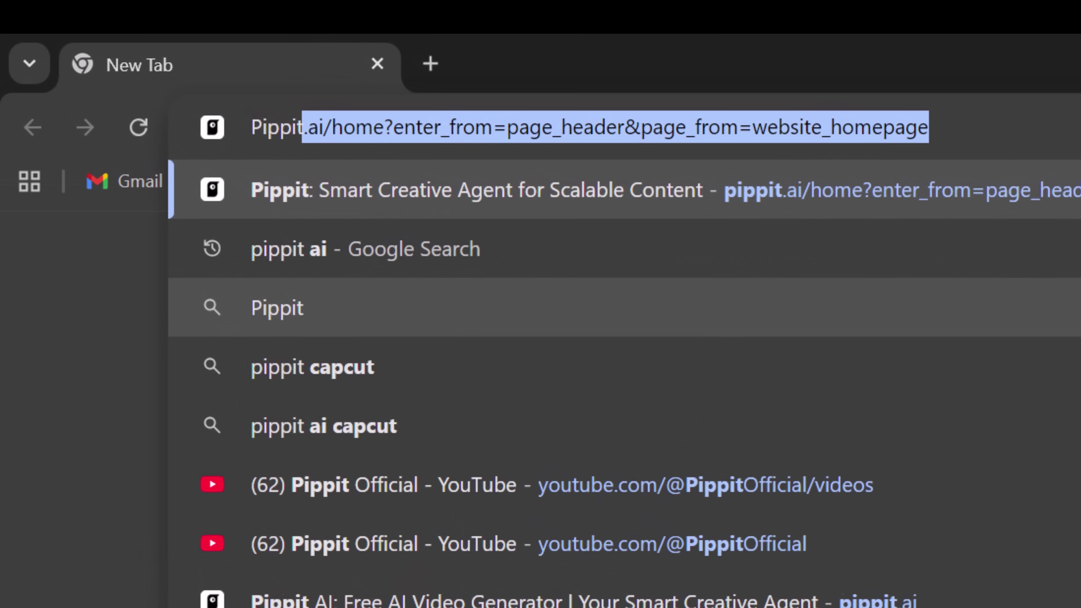
{"action": "type", "text": ".a"}
{"action": "key", "text": "Return"}
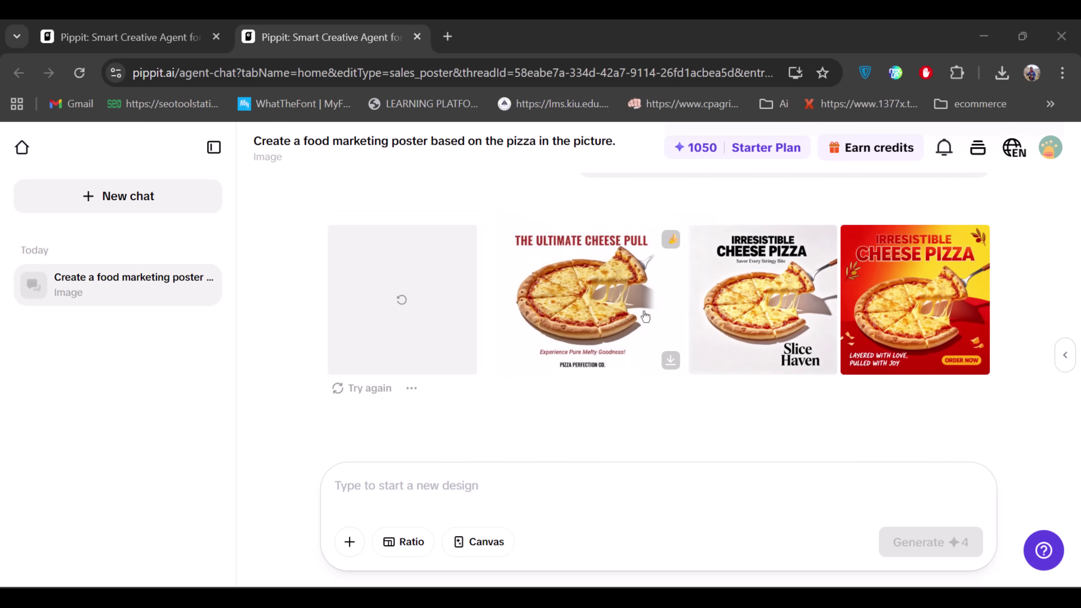
- Preview the first cheese pizza poster large and show its download options
{"action": "left_click", "coordinate": [571, 308]}
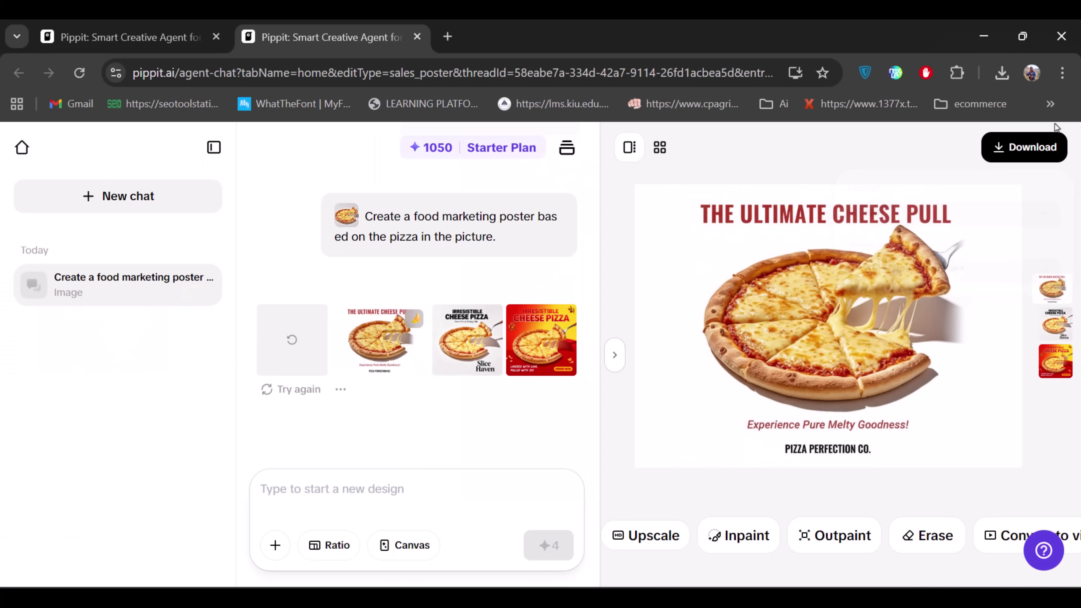
{"action": "left_click", "coordinate": [1015, 71]}
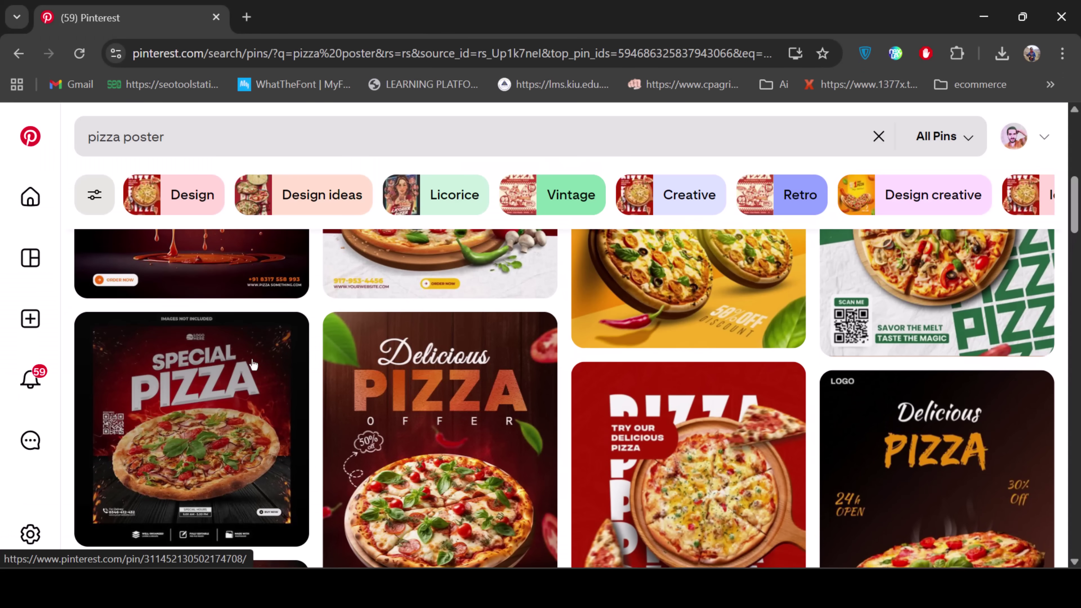
- Open the Today's Special Pizza pin from the 'pizza poster' search results
{"action": "scroll", "coordinate": [432, 324], "scroll_direction": "up", "scroll_amount": 2}
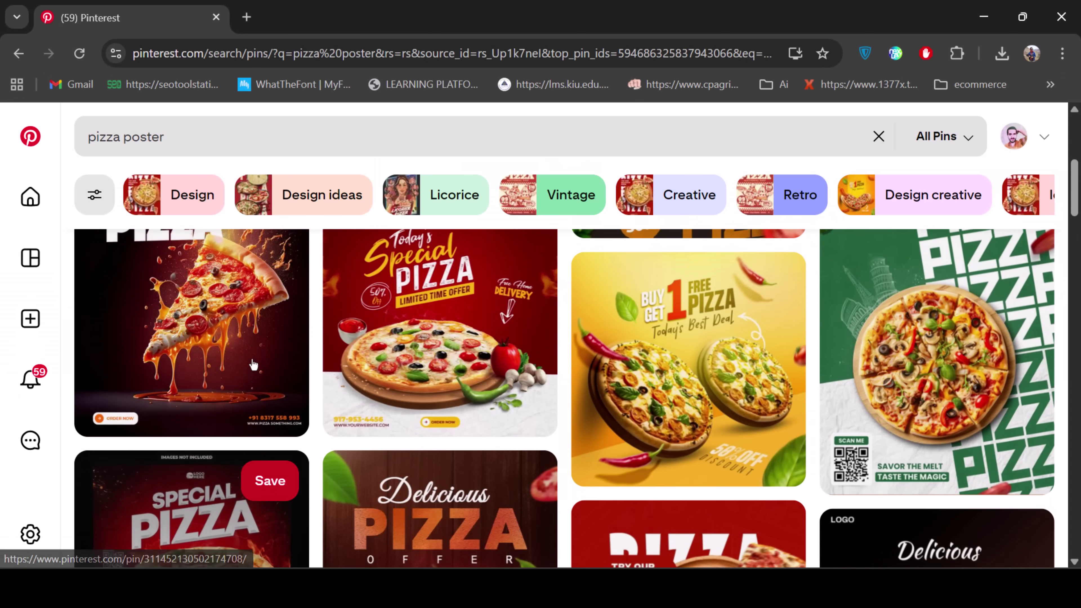
{"action": "left_click", "coordinate": [431, 324]}
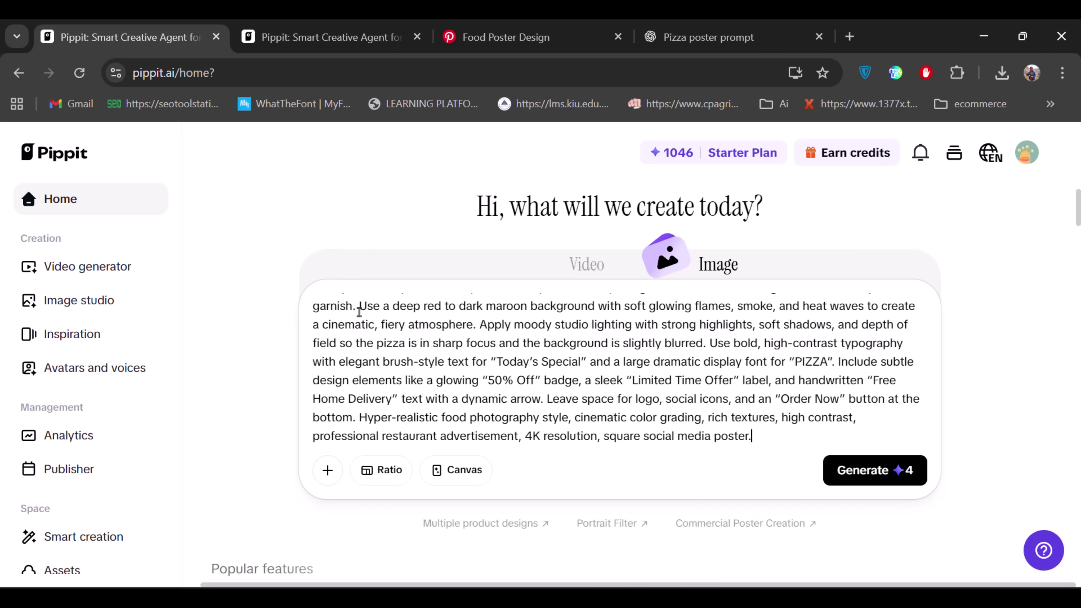
{"action": "scroll", "coordinate": [330, 306], "scroll_direction": "up", "scroll_amount": 2}
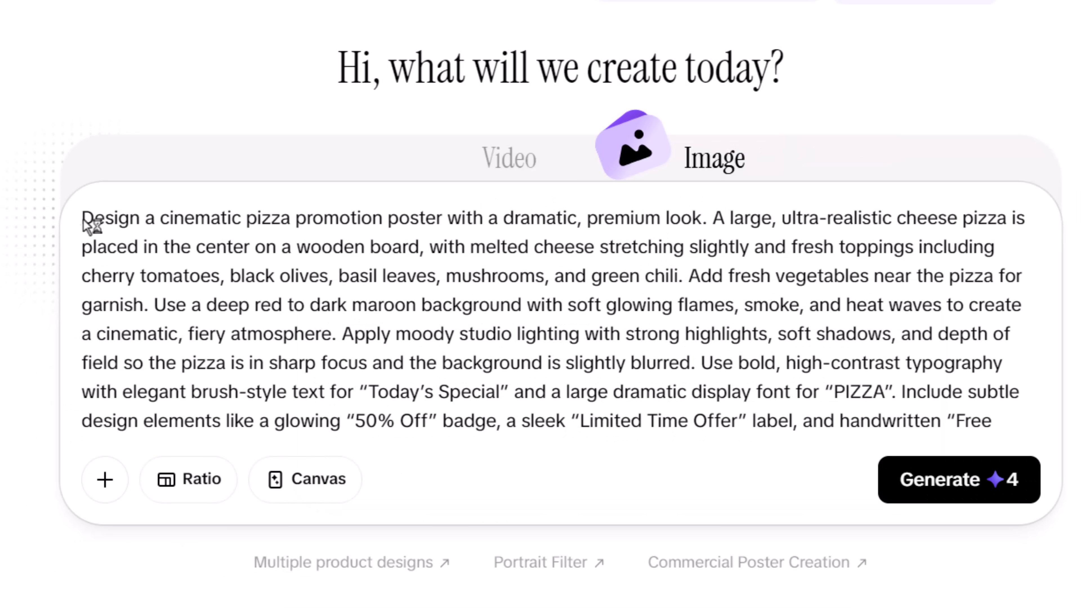
{"action": "left_click_drag", "start_coordinate": [84, 221], "coordinate": [1023, 211]}
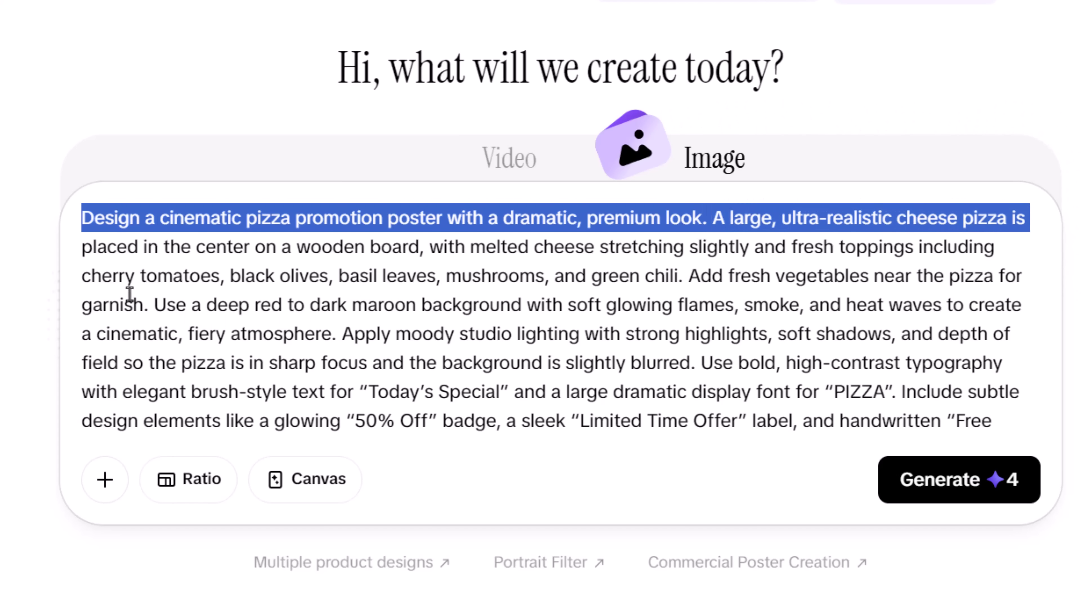
{"action": "left_click", "coordinate": [84, 255]}
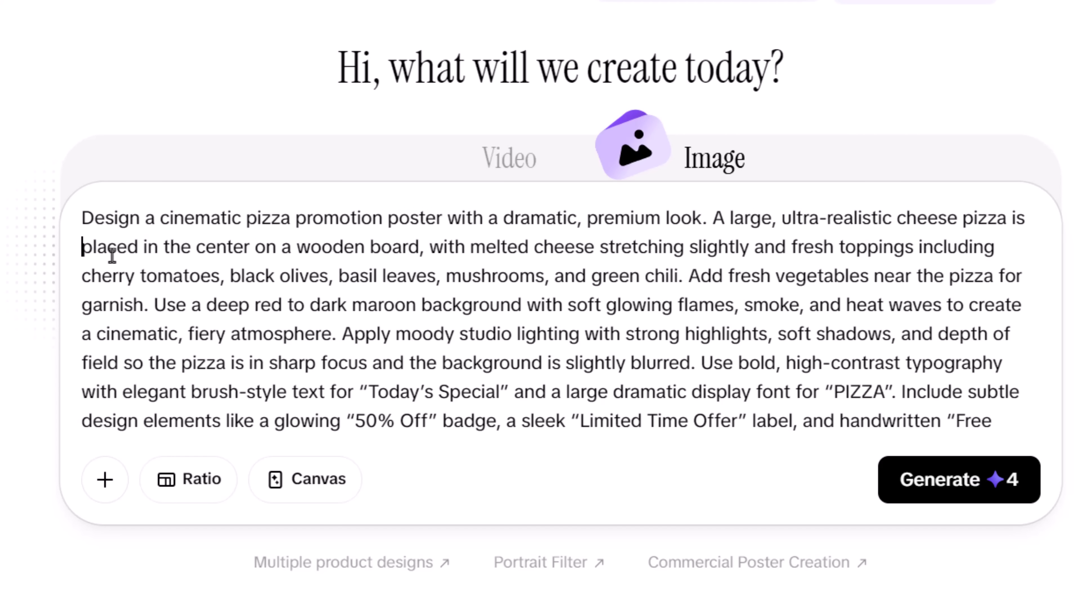
{"action": "left_click_drag", "start_coordinate": [112, 256], "coordinate": [967, 255]}
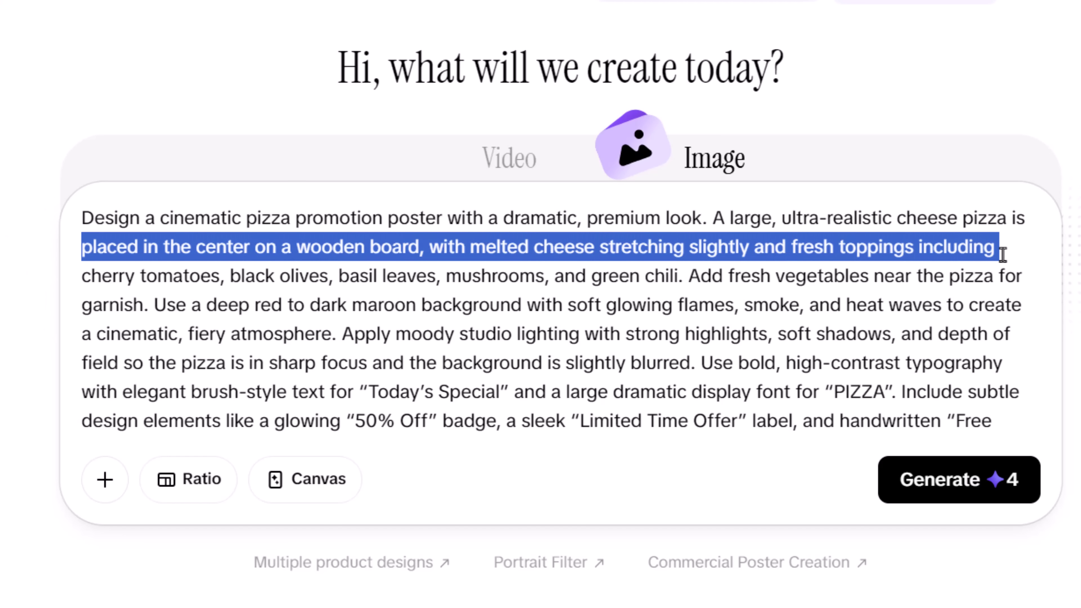
{"action": "left_click", "coordinate": [85, 281]}
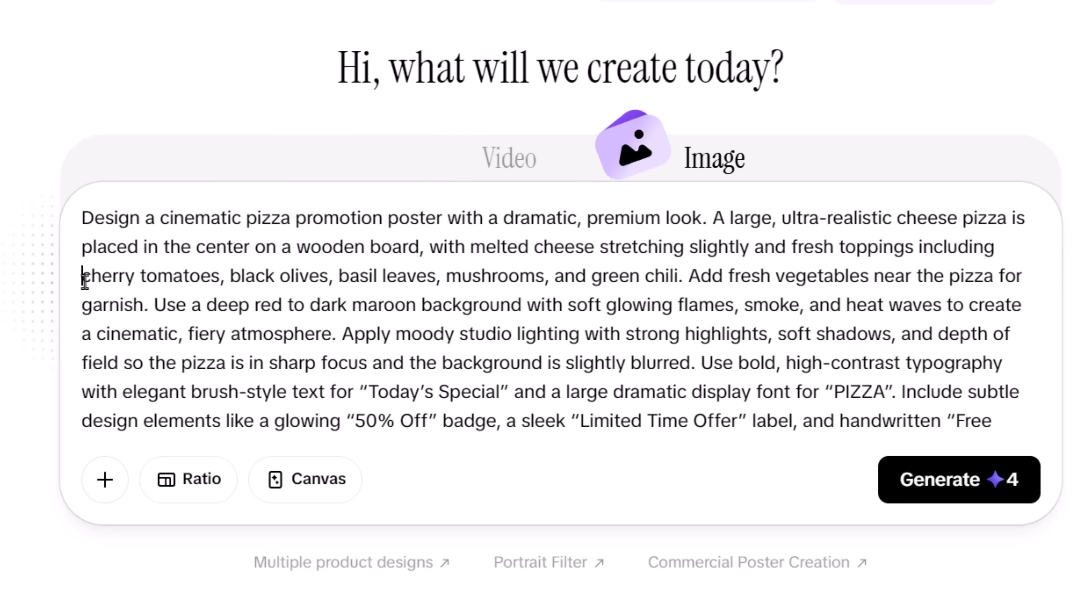
{"action": "left_click_drag", "start_coordinate": [85, 280], "coordinate": [1035, 283]}
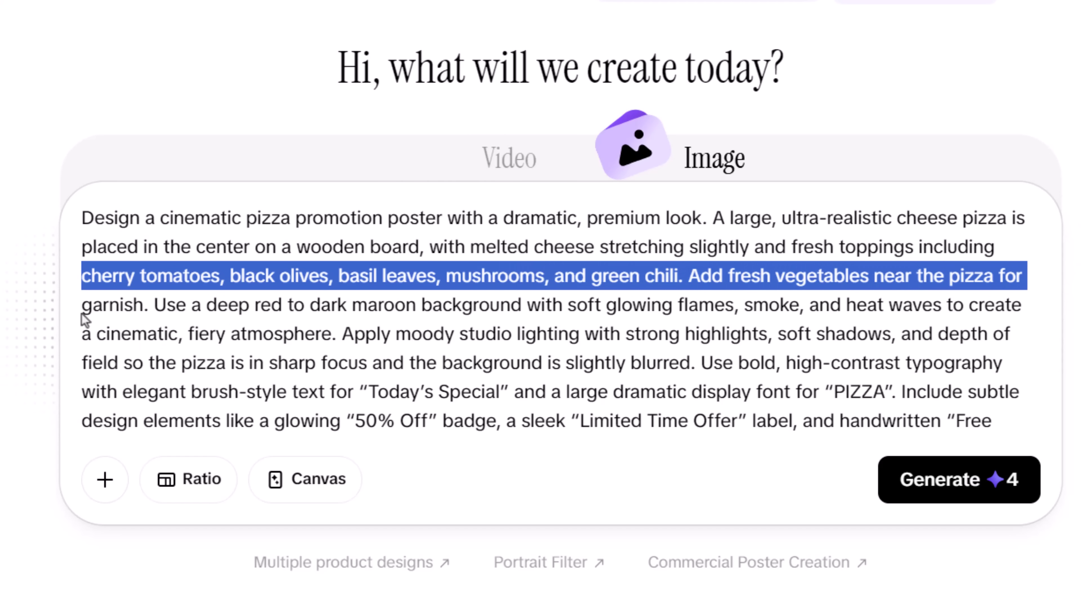
{"action": "left_click_drag", "start_coordinate": [82, 313], "coordinate": [1023, 310]}
{"action": "left_click", "coordinate": [84, 334]}
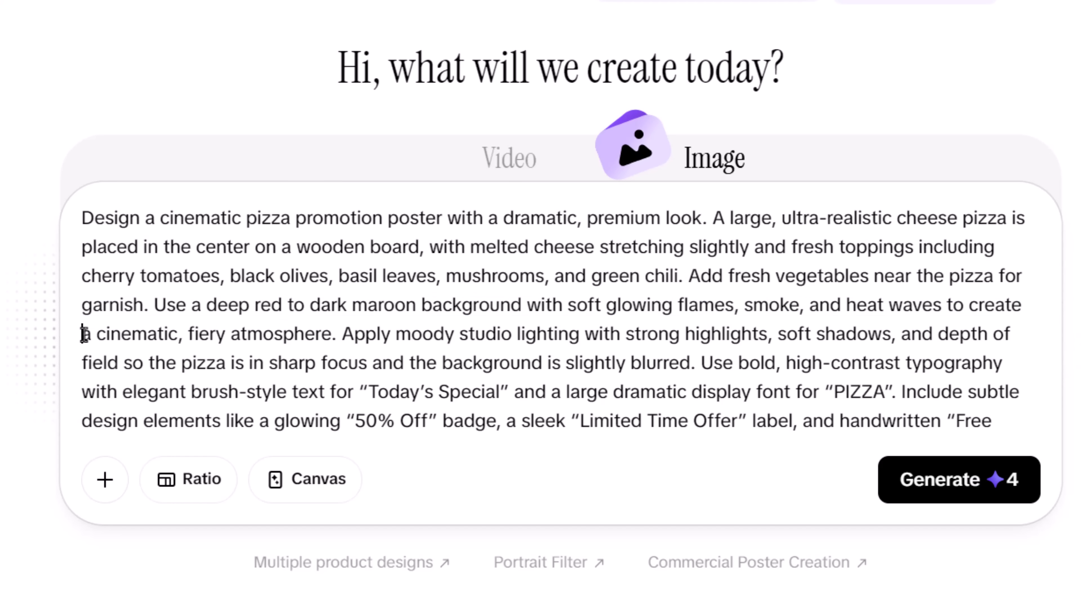
{"action": "left_click_drag", "start_coordinate": [91, 335], "coordinate": [1014, 348]}
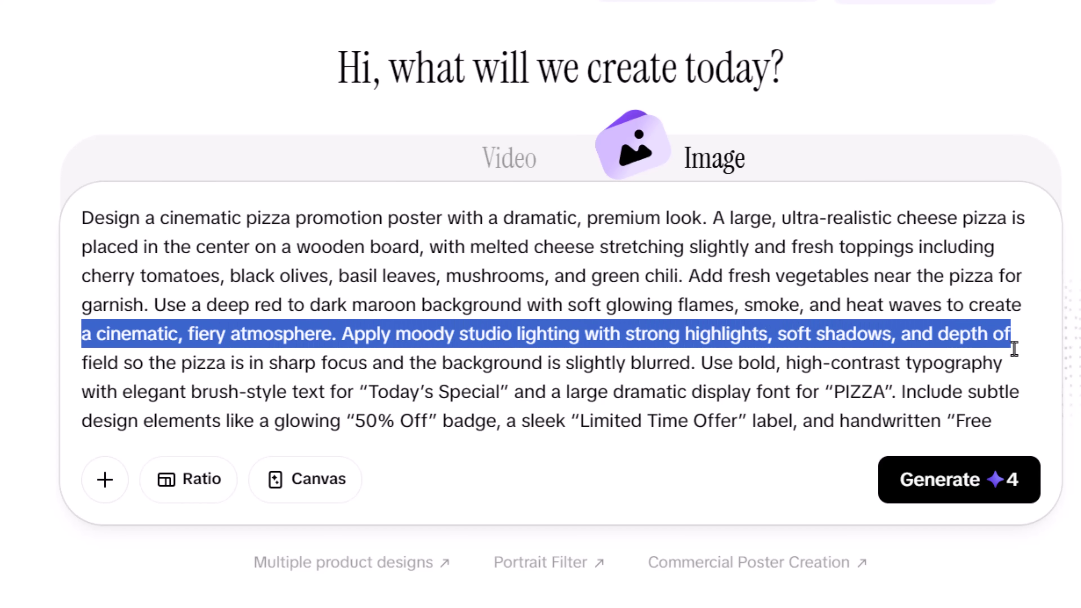
{"action": "left_click", "coordinate": [85, 364]}
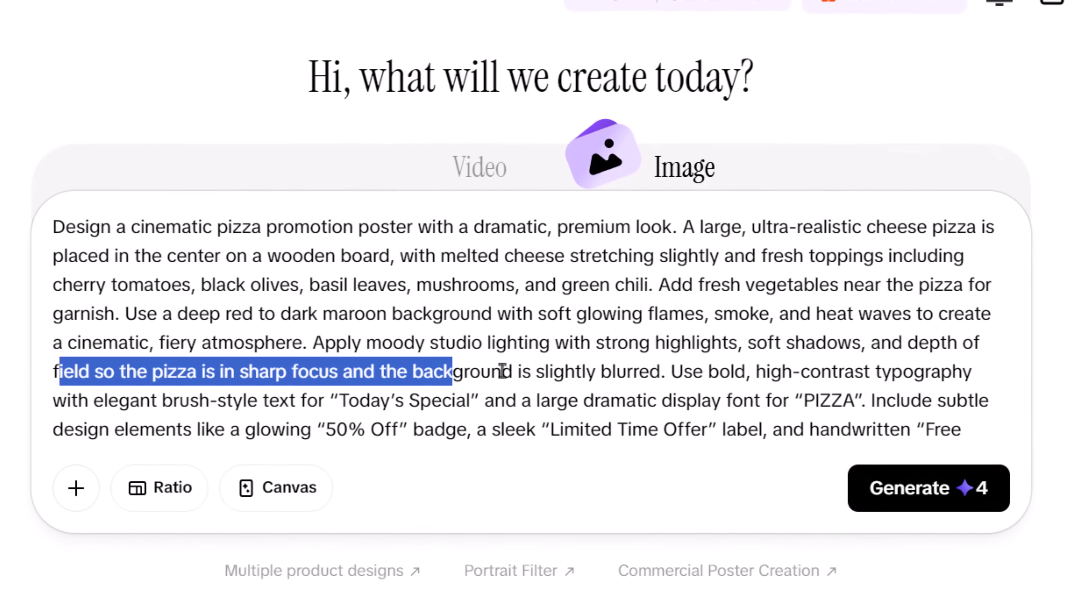
{"action": "left_click_drag", "start_coordinate": [506, 372], "coordinate": [511, 371]}
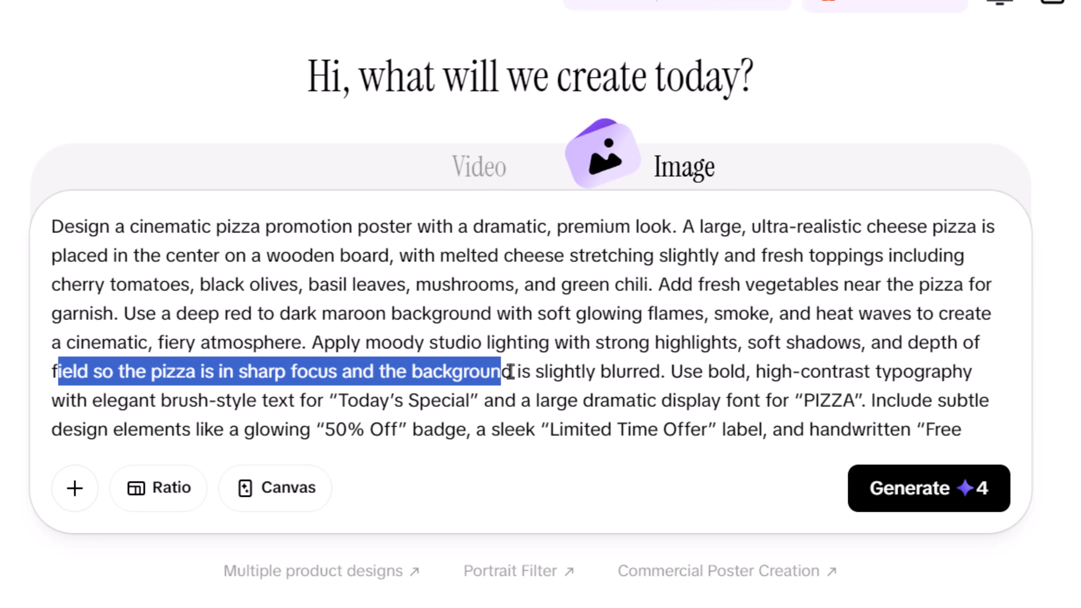
{"action": "left_click_drag", "start_coordinate": [510, 371], "coordinate": [740, 377]}
{"action": "left_click_drag", "start_coordinate": [741, 377], "coordinate": [979, 399]}
{"action": "left_click_drag", "start_coordinate": [51, 347], "coordinate": [990, 352]}
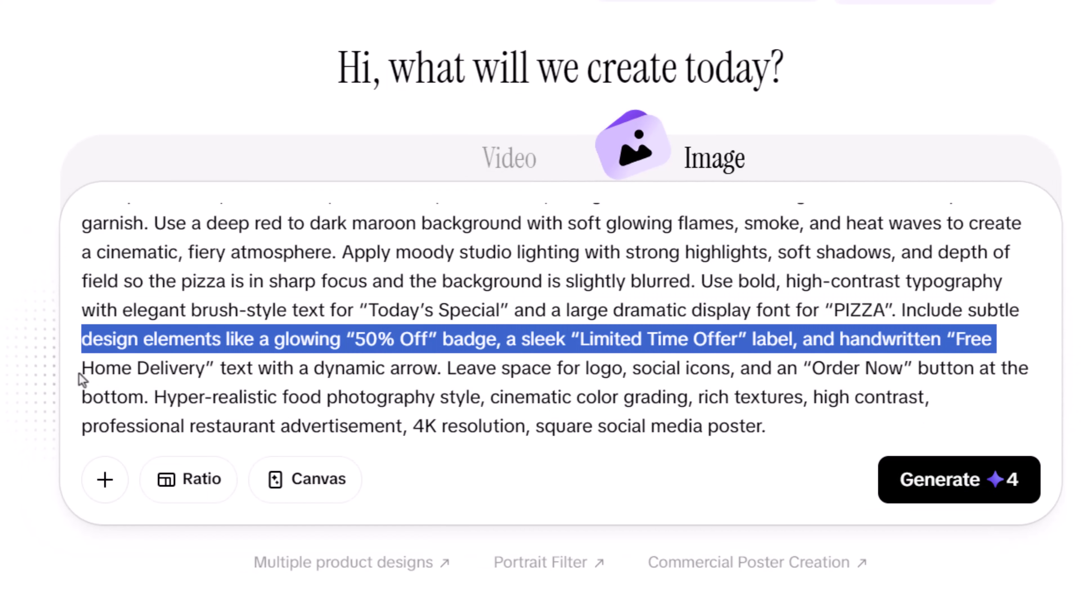
{"action": "left_click_drag", "start_coordinate": [84, 373], "coordinate": [895, 404]}
{"action": "left_click", "coordinate": [86, 426]}
{"action": "left_click_drag", "start_coordinate": [102, 426], "coordinate": [792, 437]}
{"action": "left_click", "coordinate": [794, 436]}
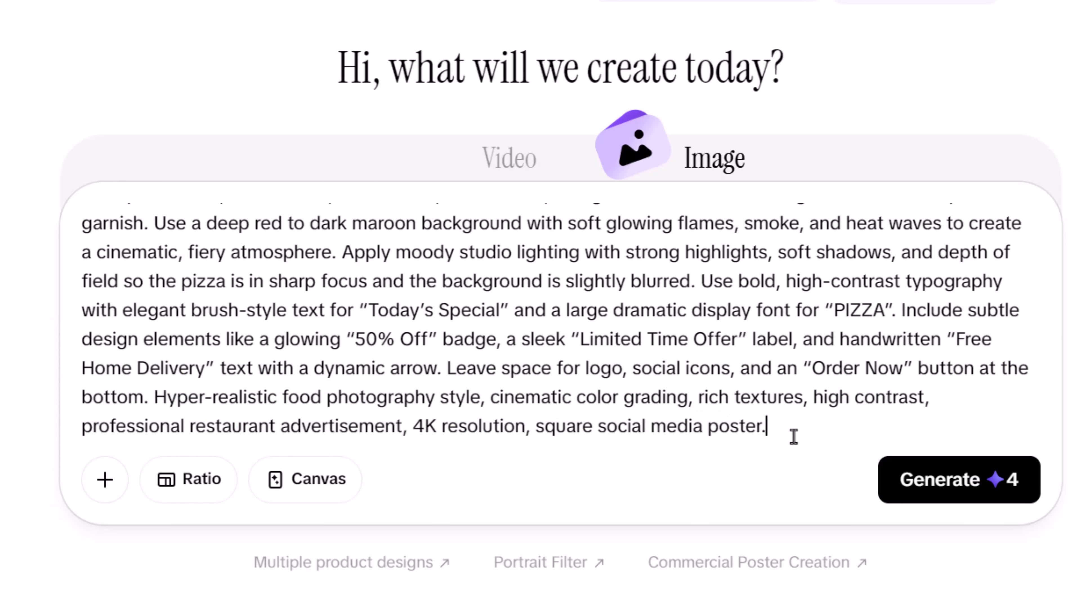
- Generate the Today's Special pizza posters and preview the third variant large
{"action": "left_click", "coordinate": [965, 496]}
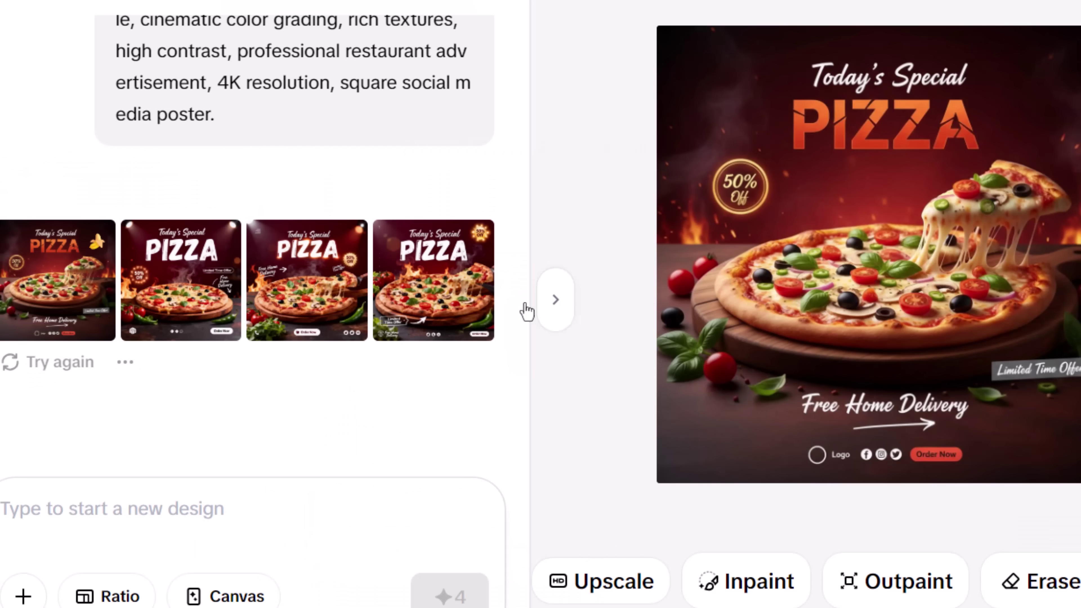
{"action": "left_click", "coordinate": [374, 347]}
{"action": "left_click", "coordinate": [288, 276]}
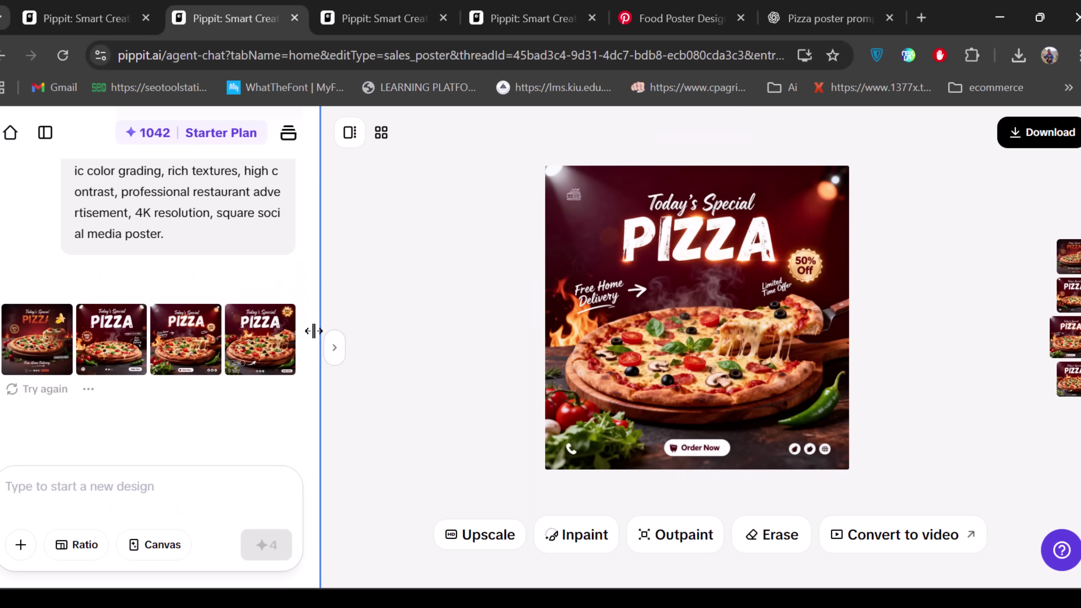
- Inpaint a contact number into the blank area left of Order Now on the fourth poster
{"action": "left_click", "coordinate": [334, 347]}
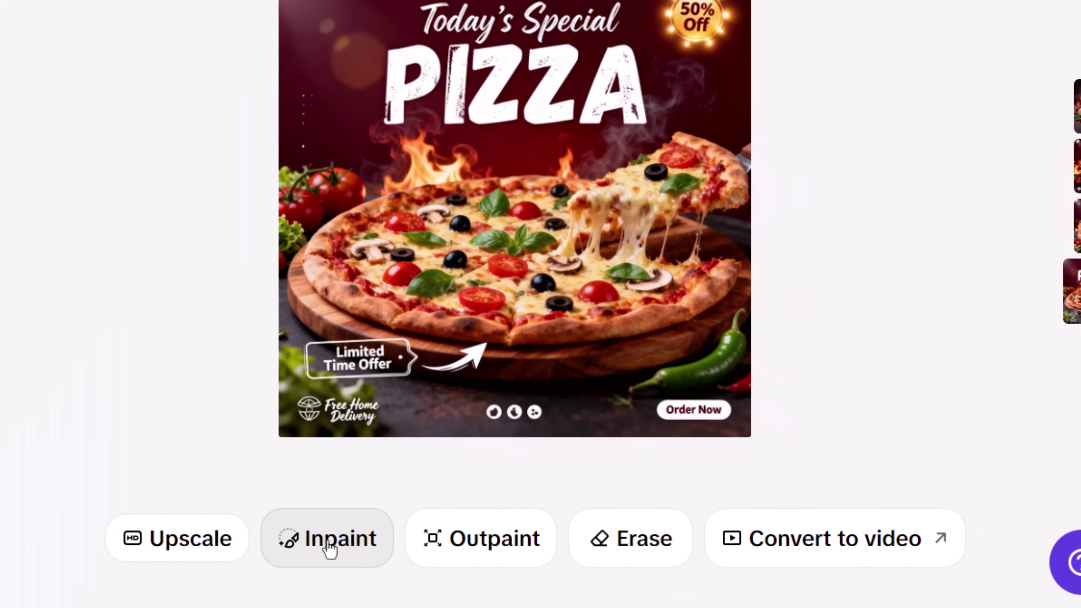
{"action": "left_click", "coordinate": [578, 535]}
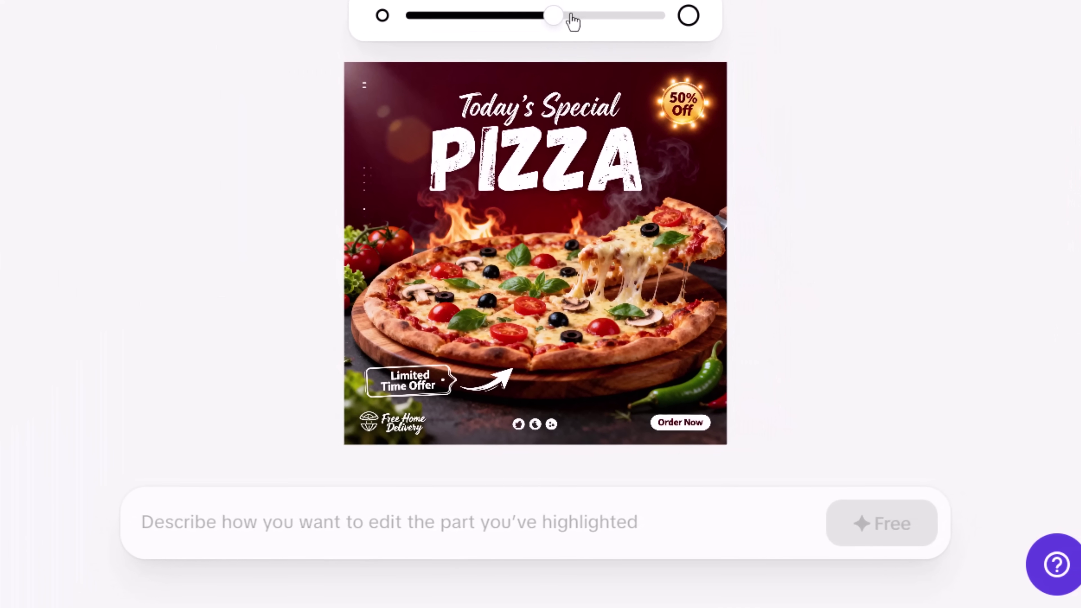
{"action": "mouse_move", "coordinate": [572, 24]}
{"action": "left_mouse_down"}
{"action": "mouse_move", "coordinate": [543, 39]}
{"action": "mouse_move", "coordinate": [432, 41]}
{"action": "left_mouse_up"}
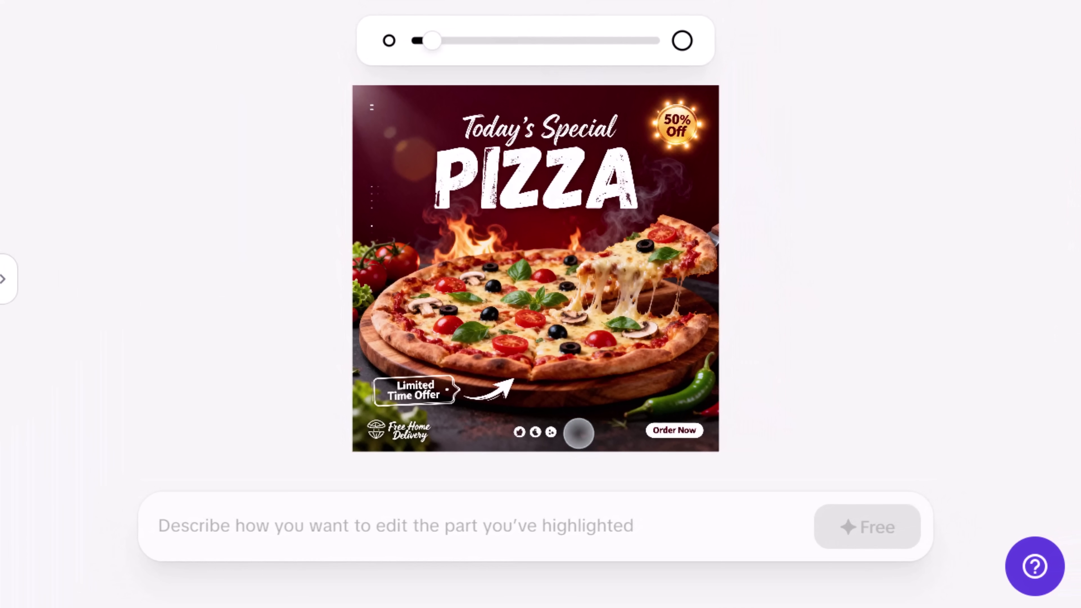
{"action": "left_click_drag", "start_coordinate": [578, 437], "coordinate": [655, 430]}
{"action": "left_click", "coordinate": [374, 532]}
{"action": "type", "text": "Add"}
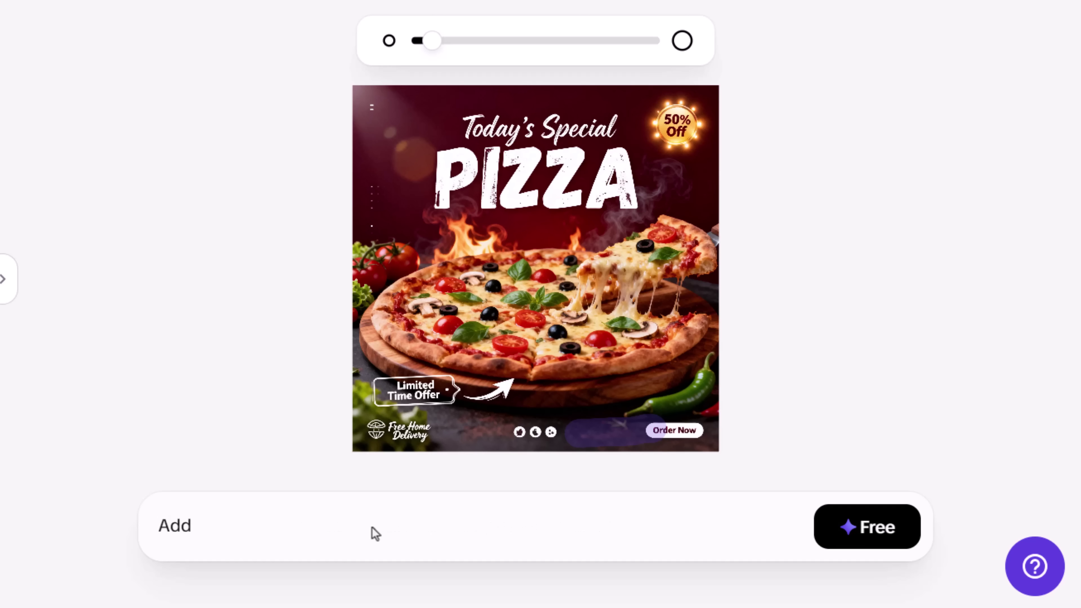
{"action": "type", "text": " \"Contact: 992342"}
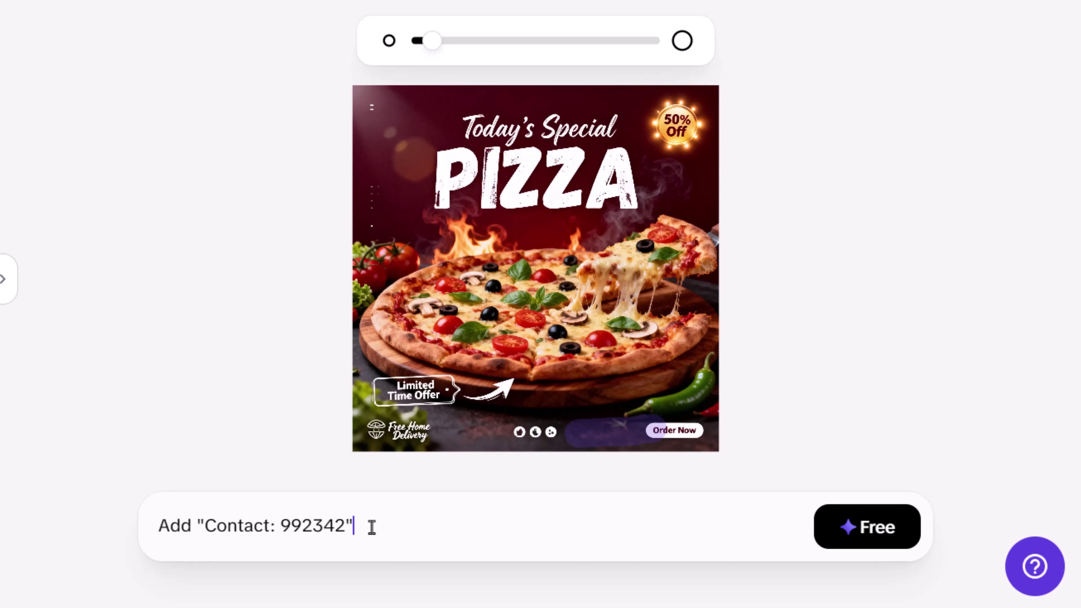
{"action": "key", "text": "Return"}
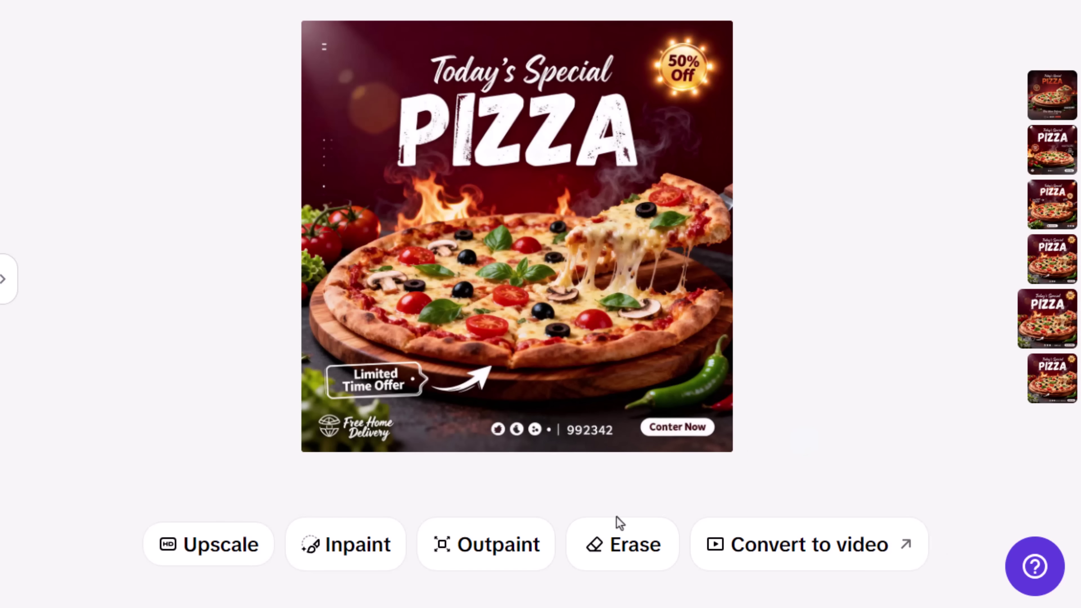
- Outpaint the poster to 4:3, then extend it further to a 16:9 frame
{"action": "left_click", "coordinate": [487, 564]}
{"action": "left_click", "coordinate": [591, 17]}
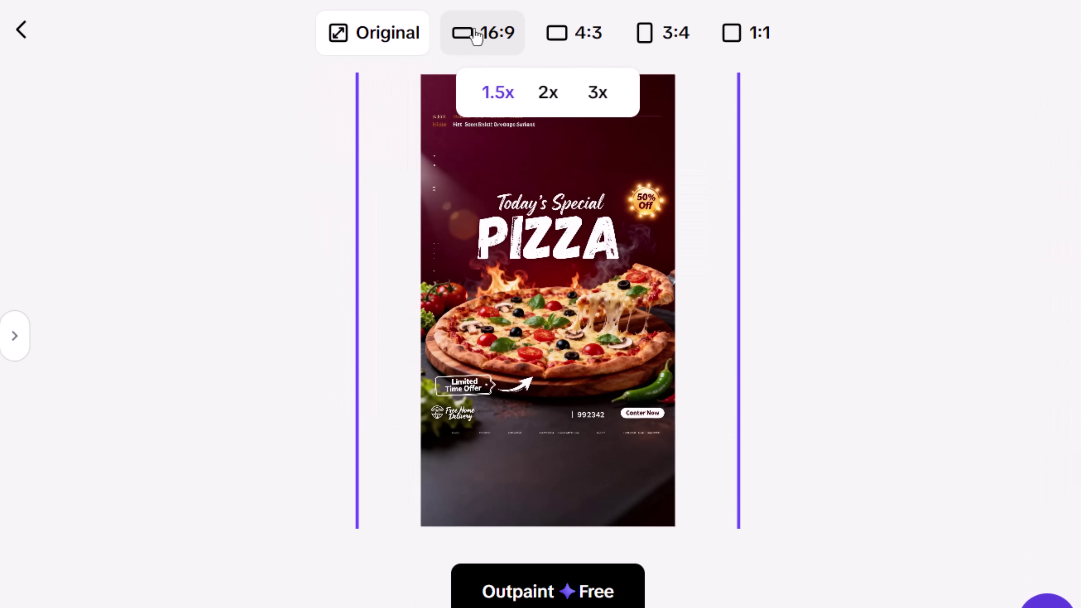
{"action": "left_click", "coordinate": [490, 33]}
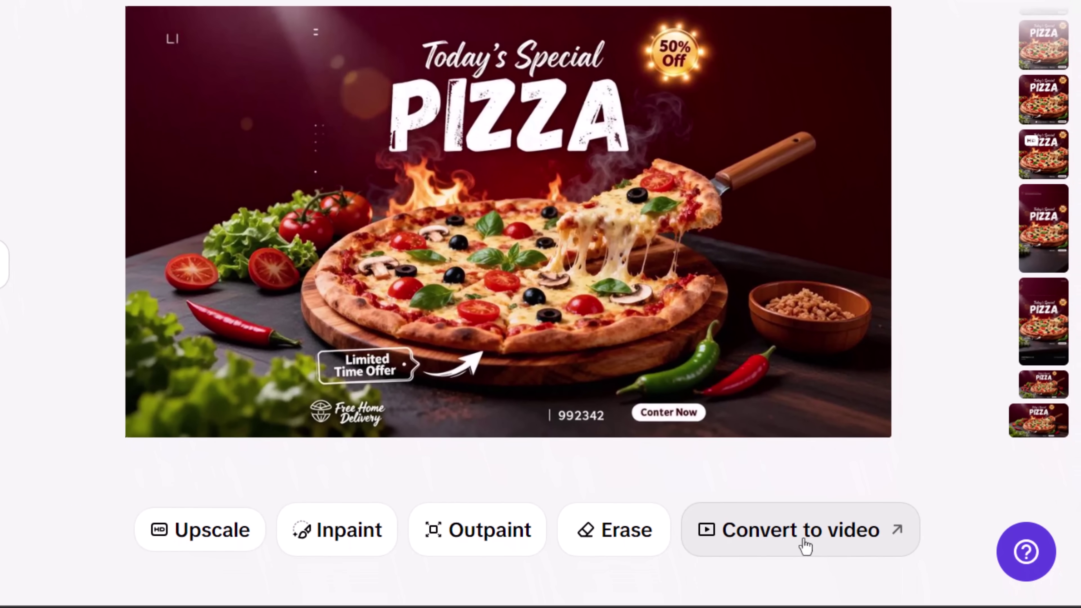
- Send the poster to video creation and replace the default prompt with the detailed commercial prompt
{"action": "left_click", "coordinate": [826, 600]}
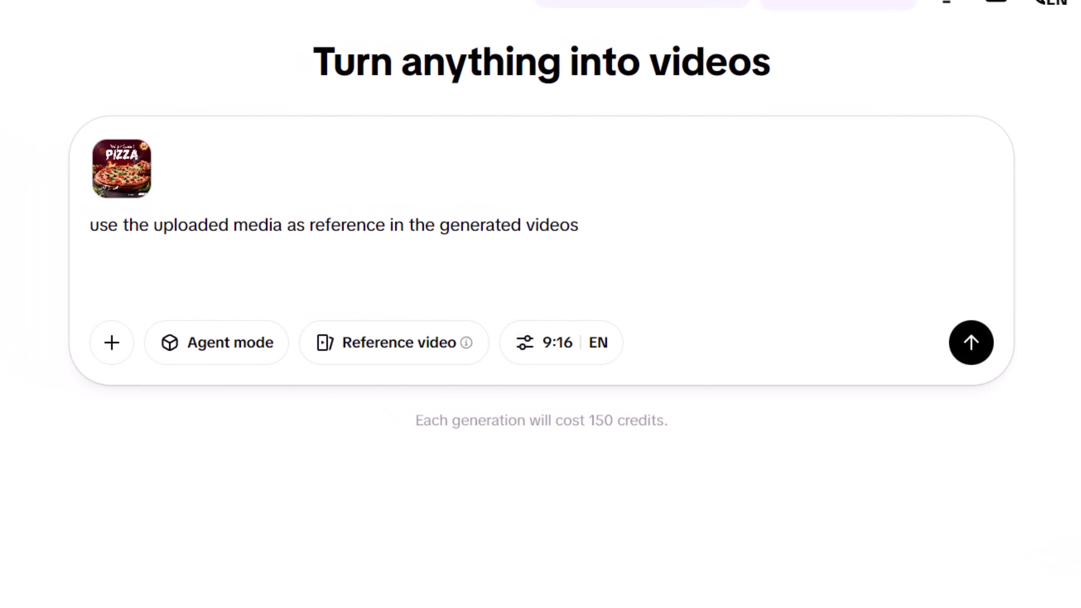
{"action": "left_click_drag", "start_coordinate": [89, 232], "coordinate": [633, 224]}
{"action": "type", "text": "Create a short cinematic commercial video using the generated pizza image as reference. Start with a soft fade in and a slow camera push toward the pizza. Add subtle heat waves, light smoke, and gentle flame movement in the background. Use dramatic warm lighting with cinematic color grading and shallow depth of field. Animate text smoothly: \"Today’s Special\" writes on, \"PIZZA\" scales in bold, \"50% Off\" and \"Limited Time Offer\" fade in, followed by \"Free Home Delivery\" with a simple arrow. End with an \"Order Now\" button appearing with a soft glow. Premium food commercial look, high contrast, 4K quality, 6–8 seconds, square format."}
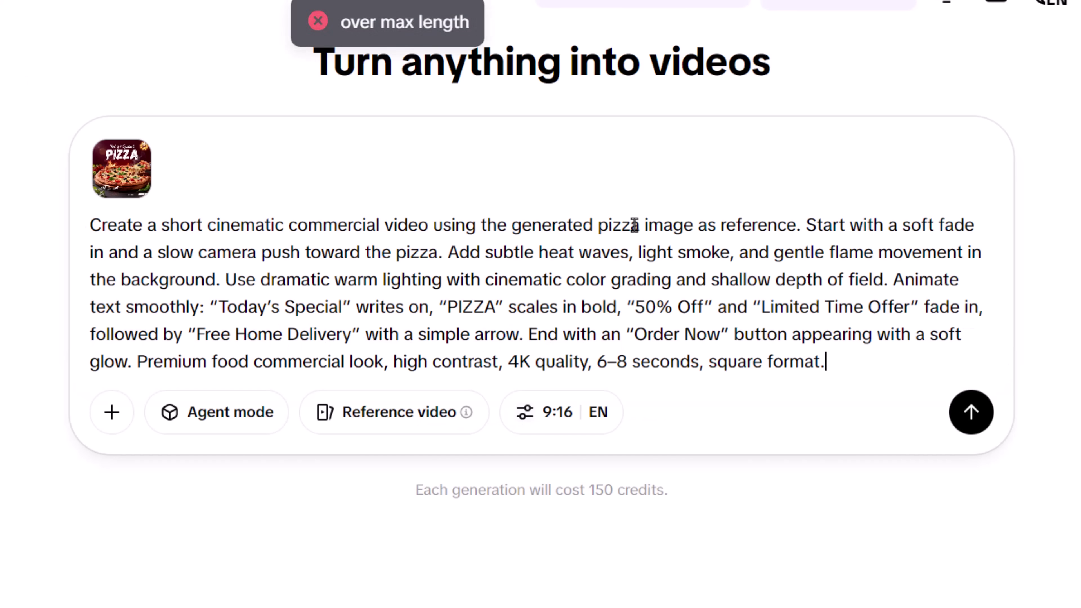
- Set the video format to 16:9 landscape and review the length choices
{"action": "left_click", "coordinate": [572, 414]}
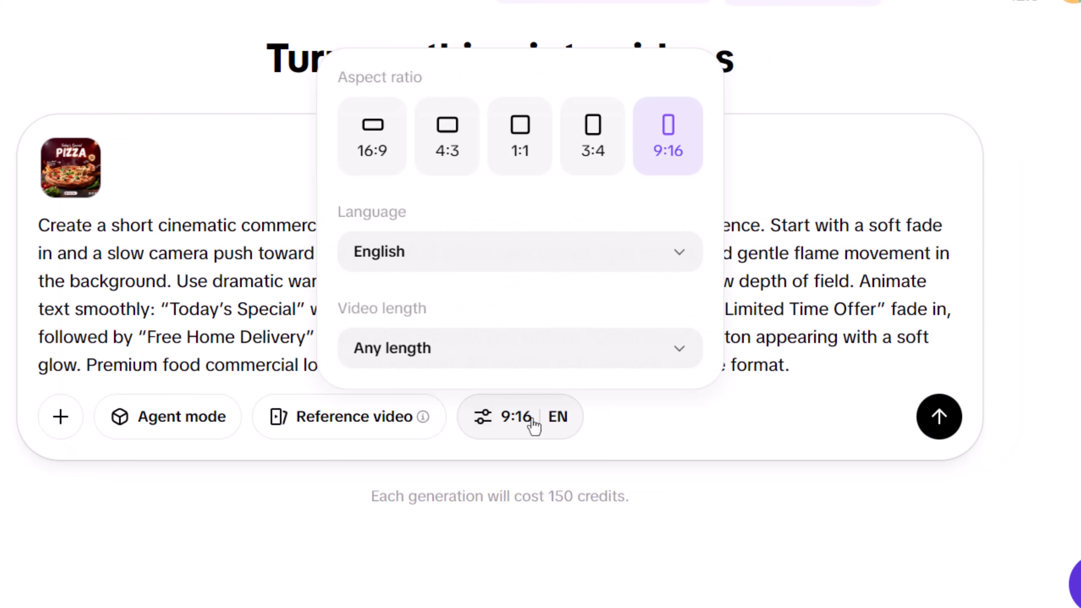
{"action": "left_click", "coordinate": [662, 162]}
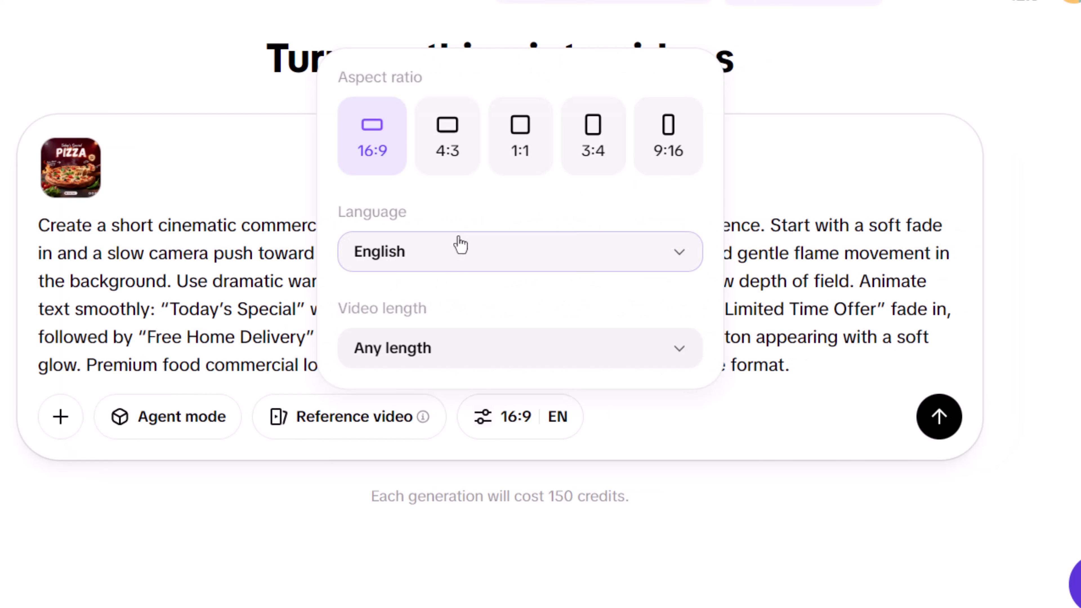
{"action": "left_click", "coordinate": [446, 360]}
{"action": "left_click", "coordinate": [446, 371]}
{"action": "left_click", "coordinate": [922, 400]}
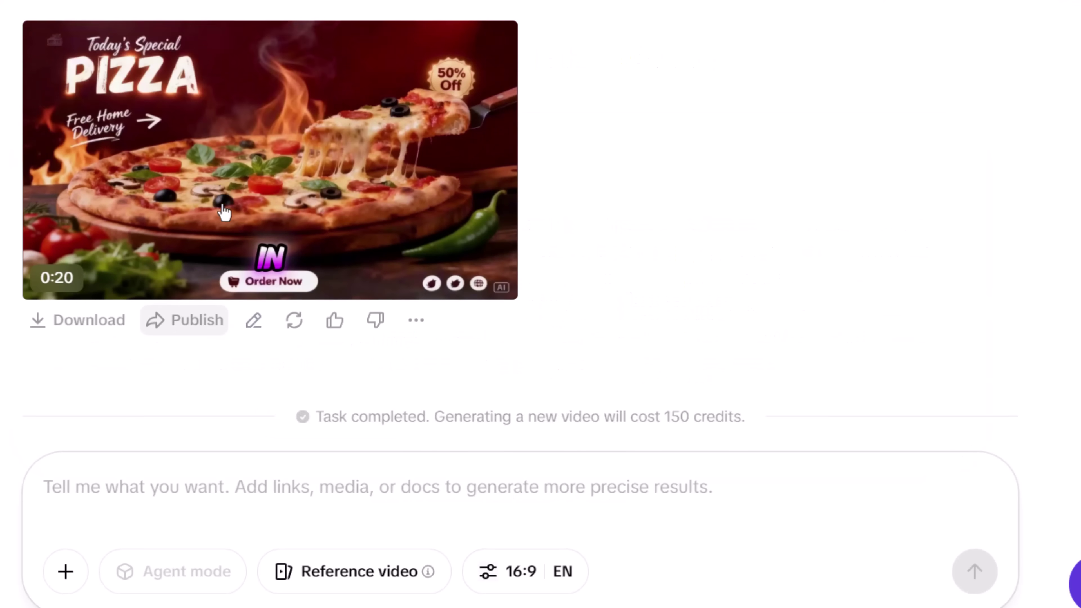
- Play the finished pizza promo video from the chat thumbnail
{"action": "scroll", "coordinate": [222, 212], "scroll_direction": "up", "scroll_amount": 8}
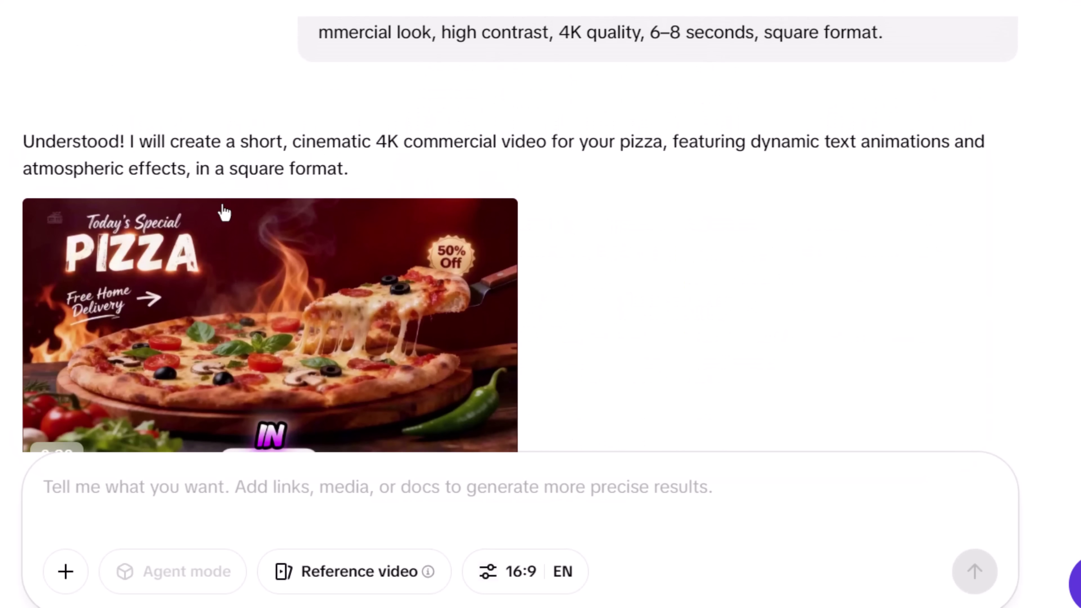
{"action": "scroll", "coordinate": [224, 212], "scroll_direction": "down", "scroll_amount": 8}
{"action": "left_click", "coordinate": [224, 213]}
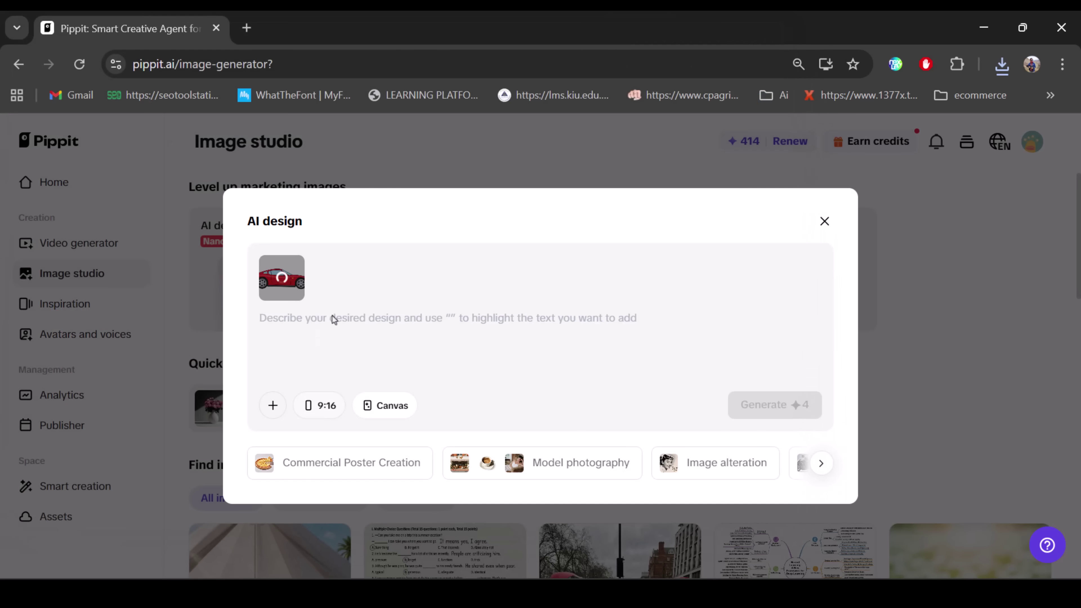
- Paste the car 3D-conversion prompt, fix the missing space, and review its sentences
{"action": "type", "text": "Convert this 2D image into a realistic 3D scene.Preserve the original composition, proportions, and perspective exactly.Add natural depth, accurate lighting, and realistic shadows to create true 3D volume.Enhance surface details and textures without changing the original design or colors.Use soft global illumination, subtle reflections, and realistic material depth.Camera should feel cinematic with slight depth of field, high clarity, and smooth edges.Final result should look like a professionally rendered 3D model, not a stylized cartoon."}
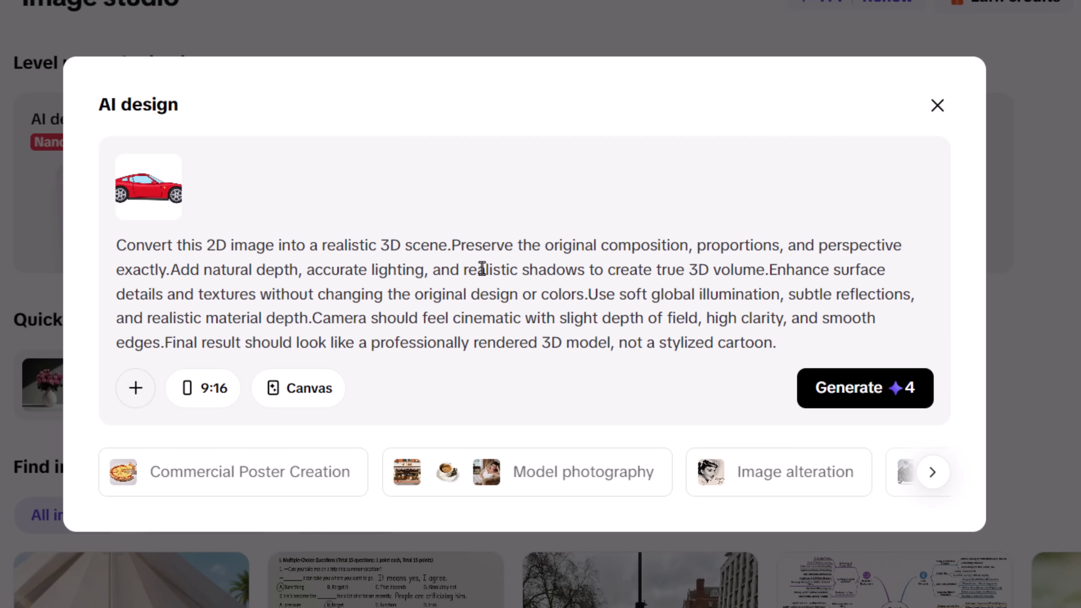
{"action": "left_click", "coordinate": [451, 246]}
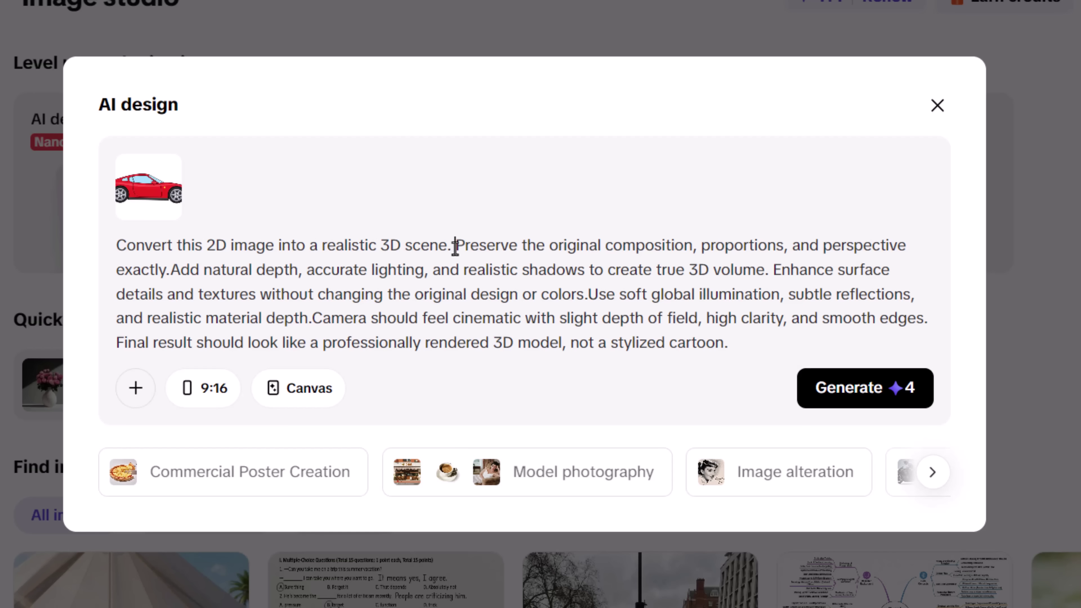
{"action": "left_click_drag", "start_coordinate": [455, 246], "coordinate": [759, 273]}
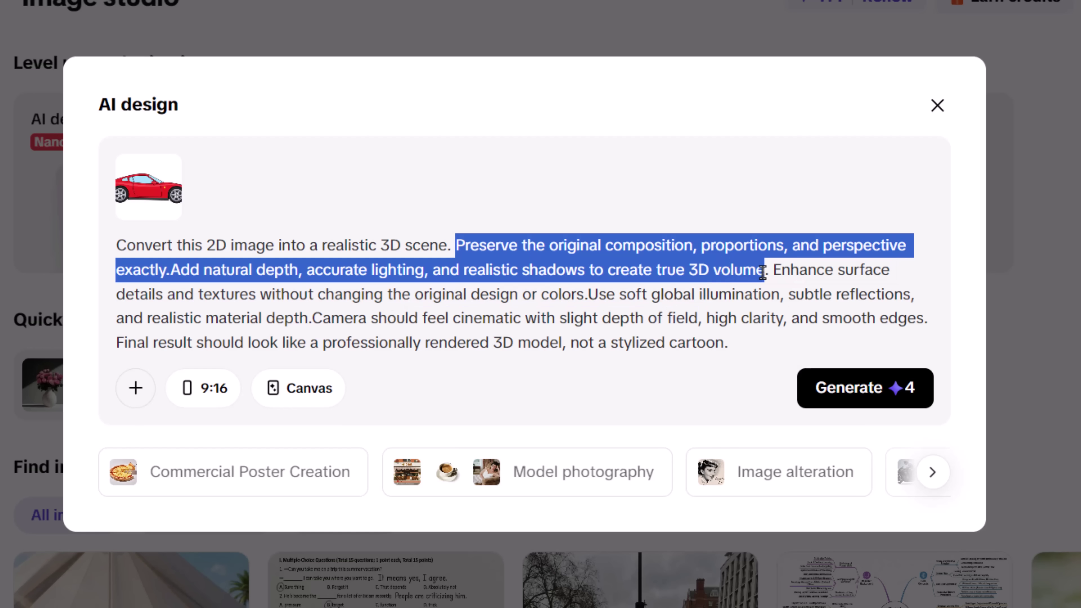
{"action": "left_click", "coordinate": [770, 271]}
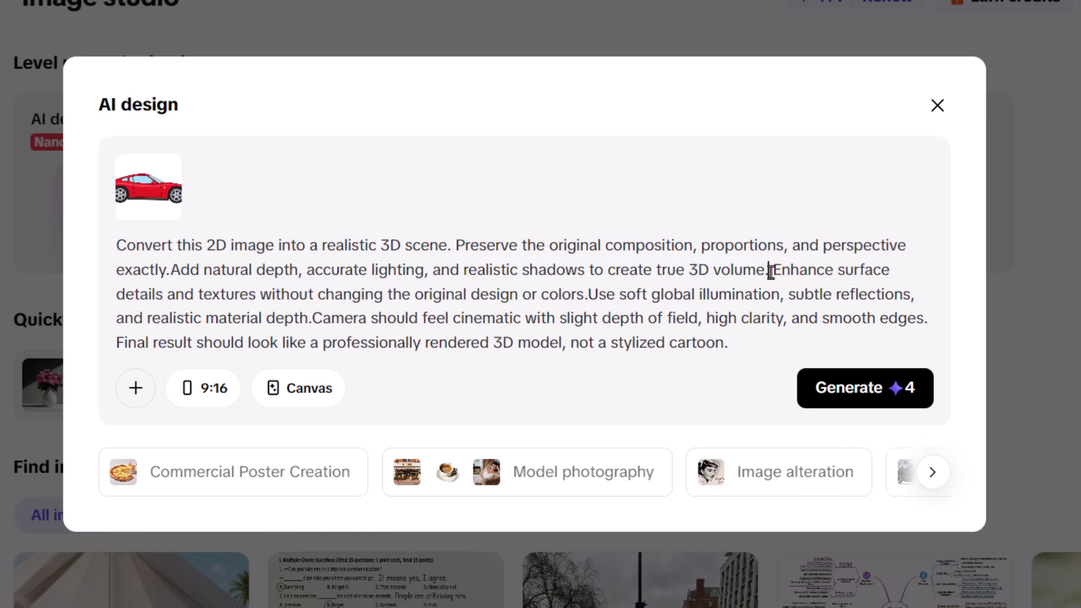
{"action": "left_click_drag", "start_coordinate": [774, 272], "coordinate": [308, 324]}
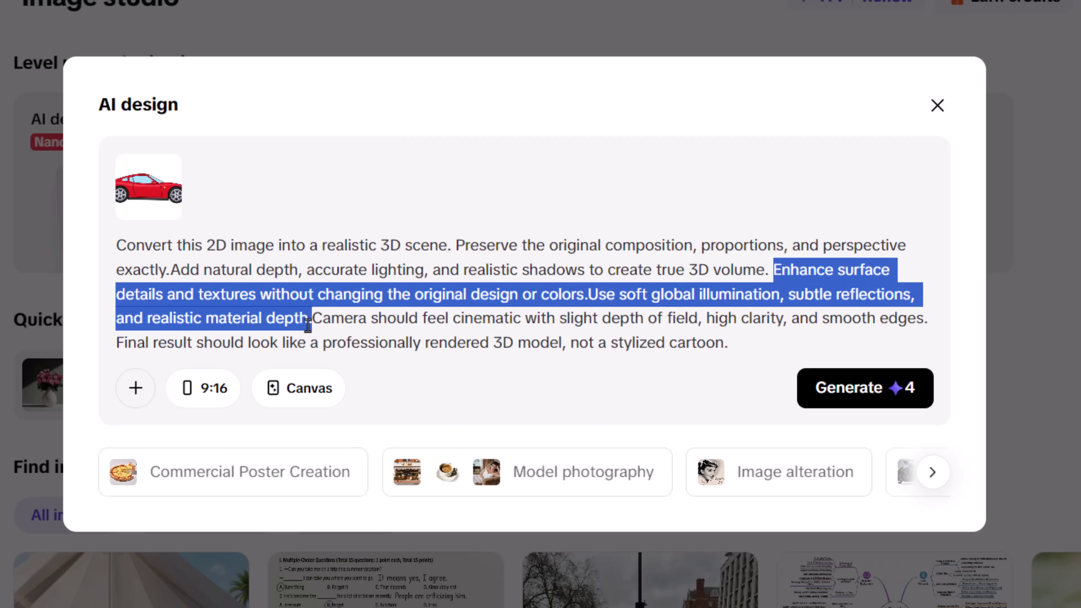
{"action": "left_click", "coordinate": [314, 322]}
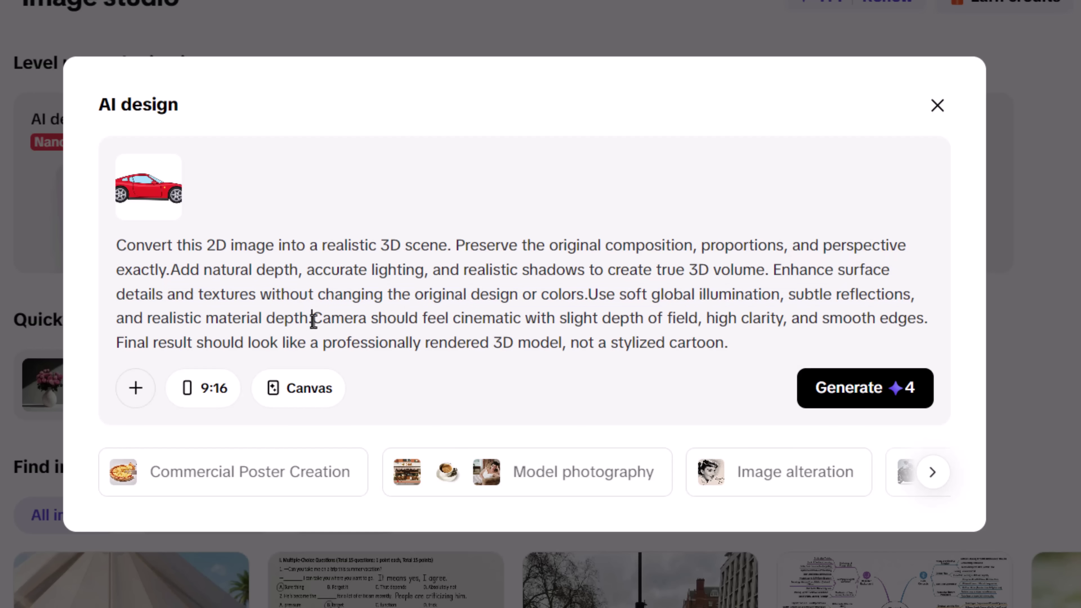
{"action": "left_click_drag", "start_coordinate": [314, 321], "coordinate": [744, 384]}
{"action": "left_click", "coordinate": [761, 369]}
- Generate the 3D car renders and preview the angled and side views
{"action": "left_click", "coordinate": [834, 393]}
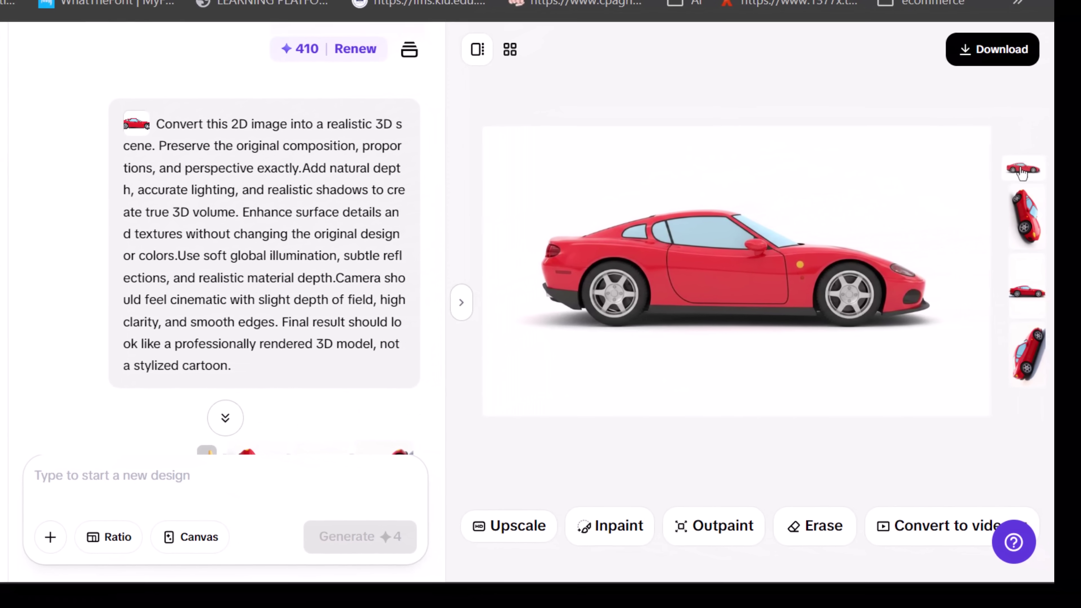
{"action": "left_click", "coordinate": [1025, 217]}
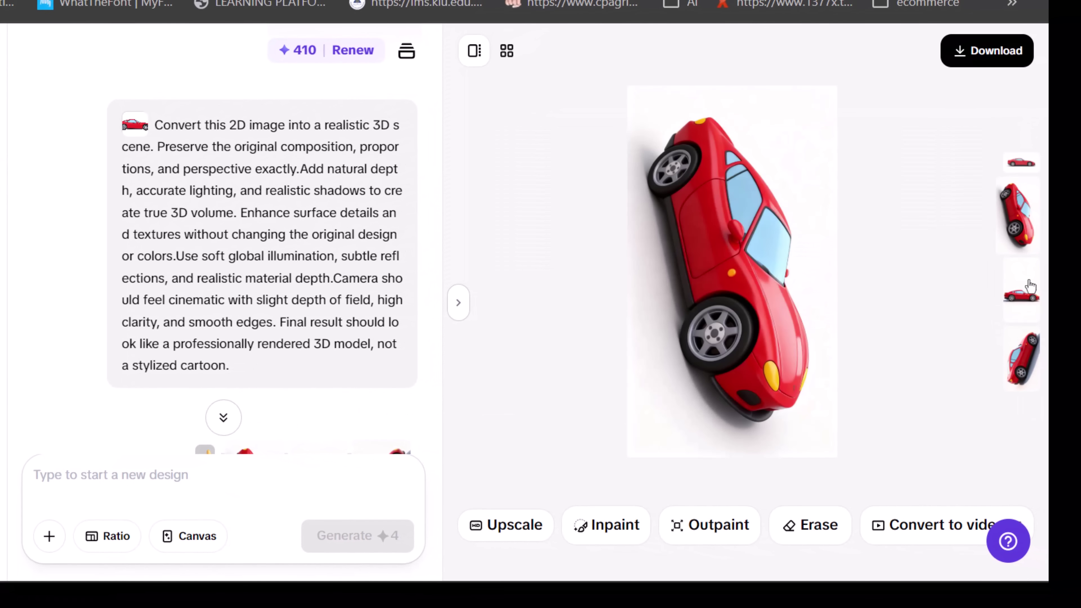
{"action": "left_click", "coordinate": [1027, 292]}
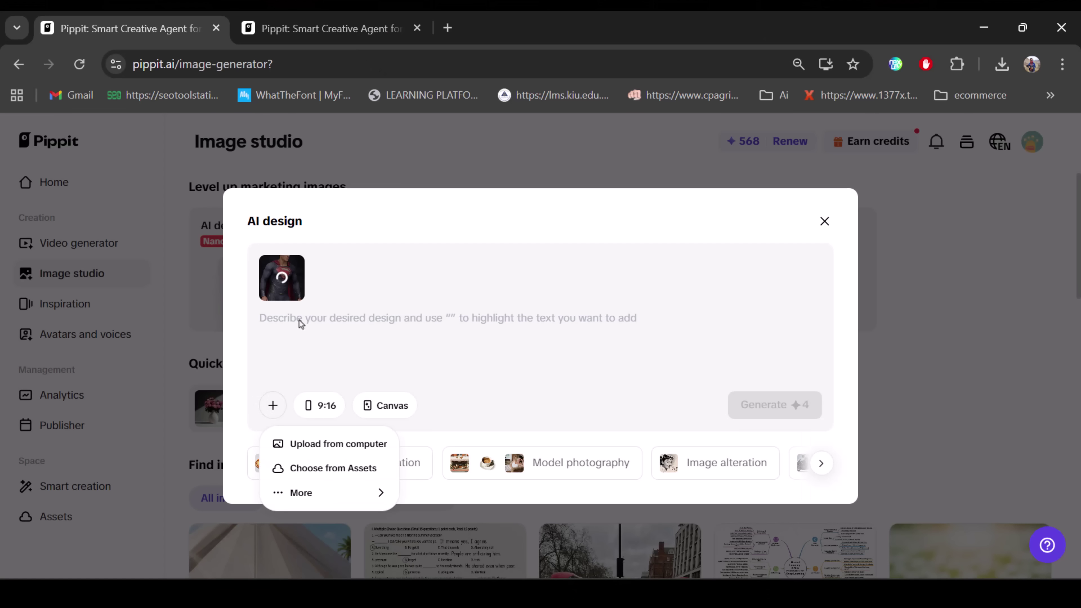
- Upload three character images from the computer into AI design
{"action": "left_click", "coordinate": [335, 444]}
{"action": "left_click", "coordinate": [371, 301], "text": "ctrl"}
{"action": "left_click", "coordinate": [664, 488]}
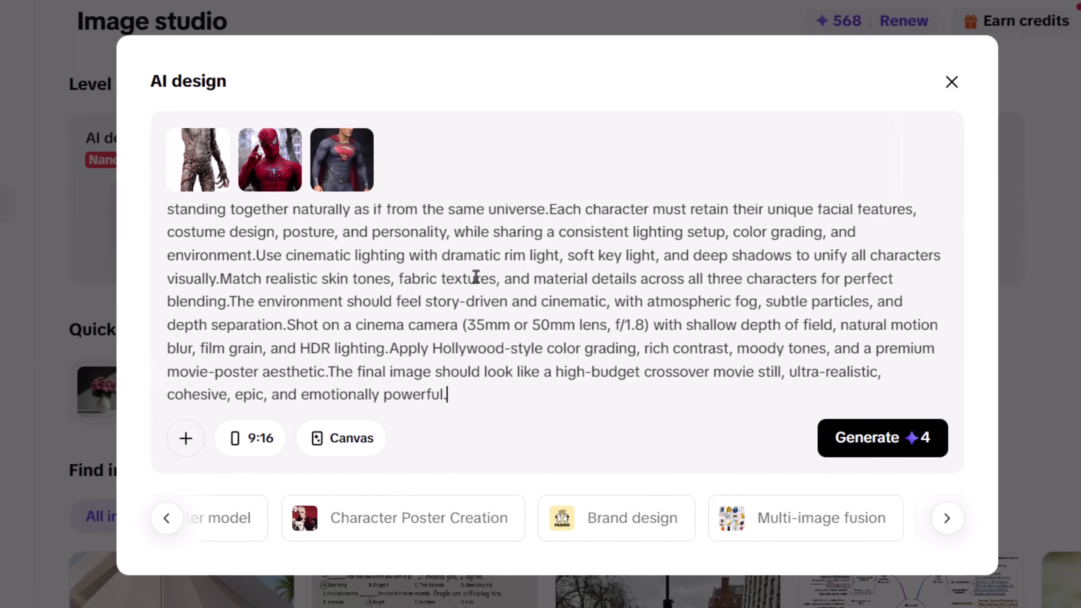
- Review the fusion prompt's sentences on characters, features, lighting, skin tone and colour grading
{"action": "scroll", "coordinate": [216, 216], "scroll_direction": "up", "scroll_amount": 1}
{"action": "left_click_drag", "start_coordinate": [173, 214], "coordinate": [538, 231]}
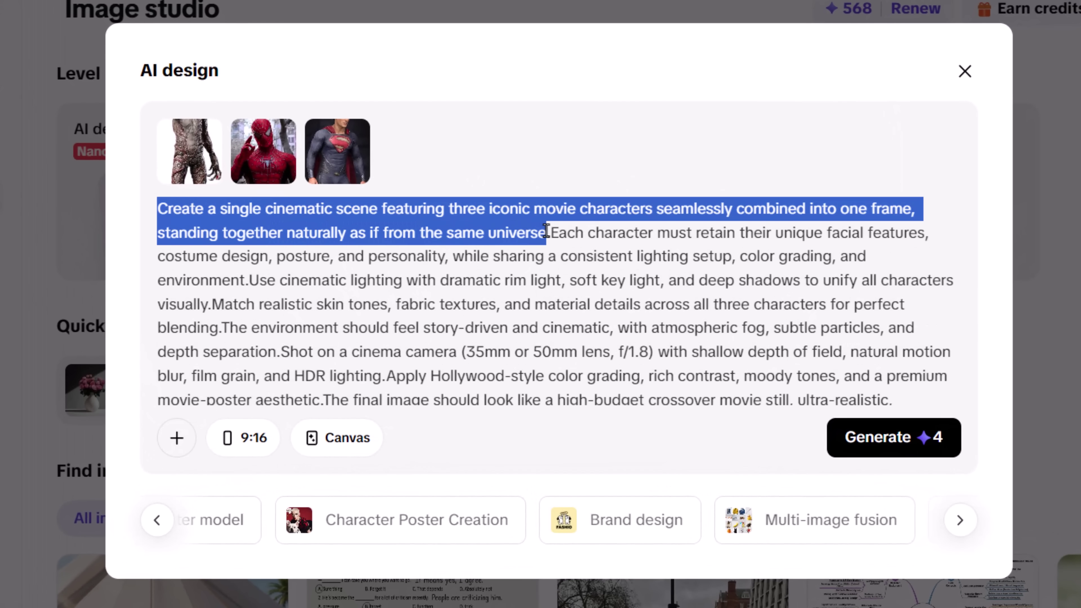
{"action": "left_click", "coordinate": [550, 233]}
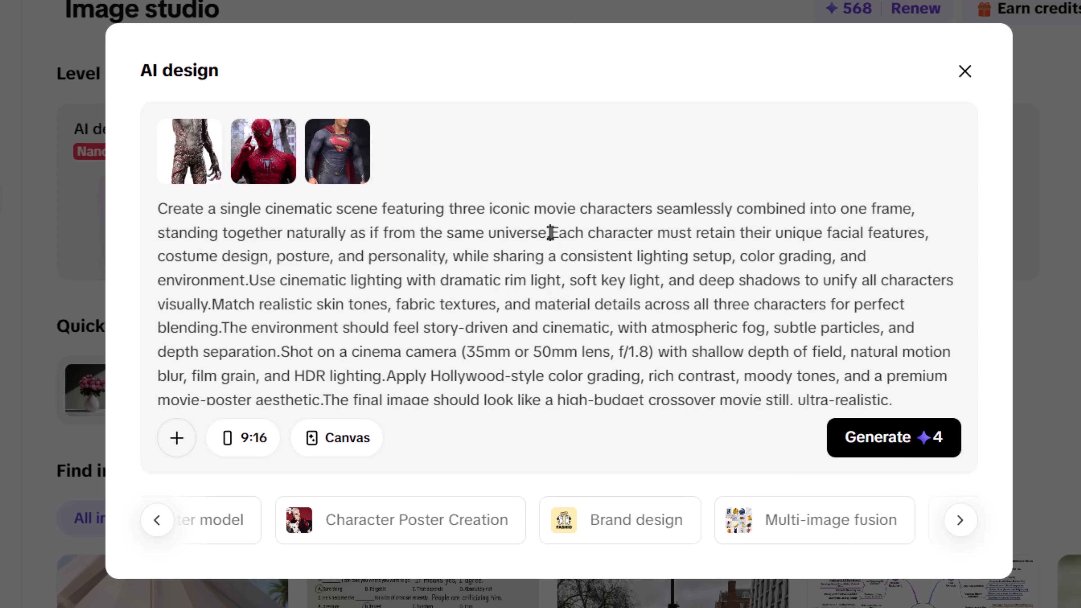
{"action": "left_click_drag", "start_coordinate": [551, 233], "coordinate": [237, 280]}
{"action": "left_click", "coordinate": [261, 283]}
{"action": "left_click_drag", "start_coordinate": [251, 282], "coordinate": [220, 305]}
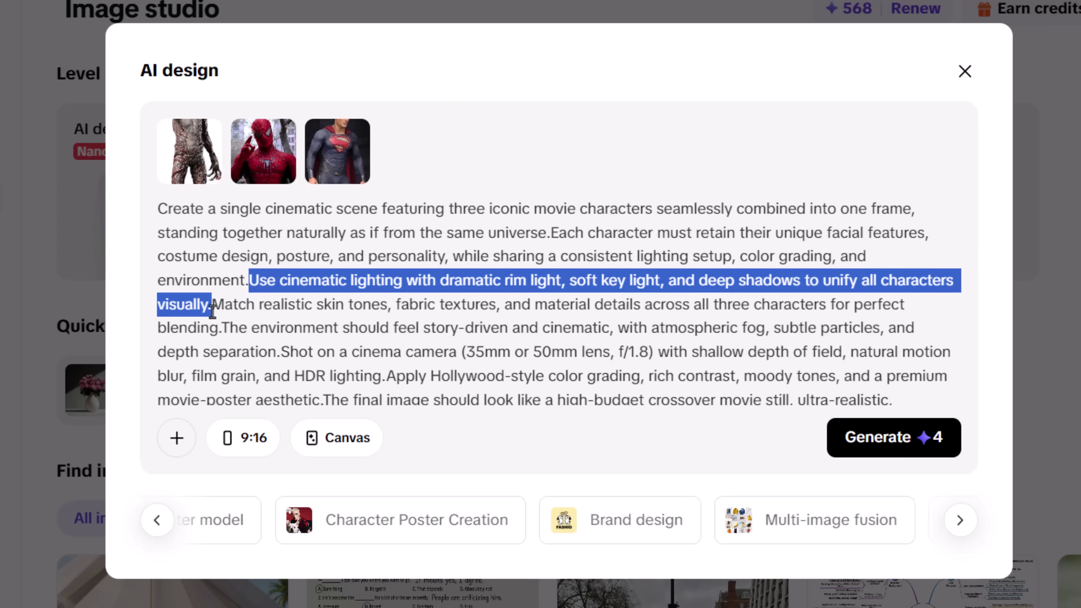
{"action": "left_click", "coordinate": [212, 310]}
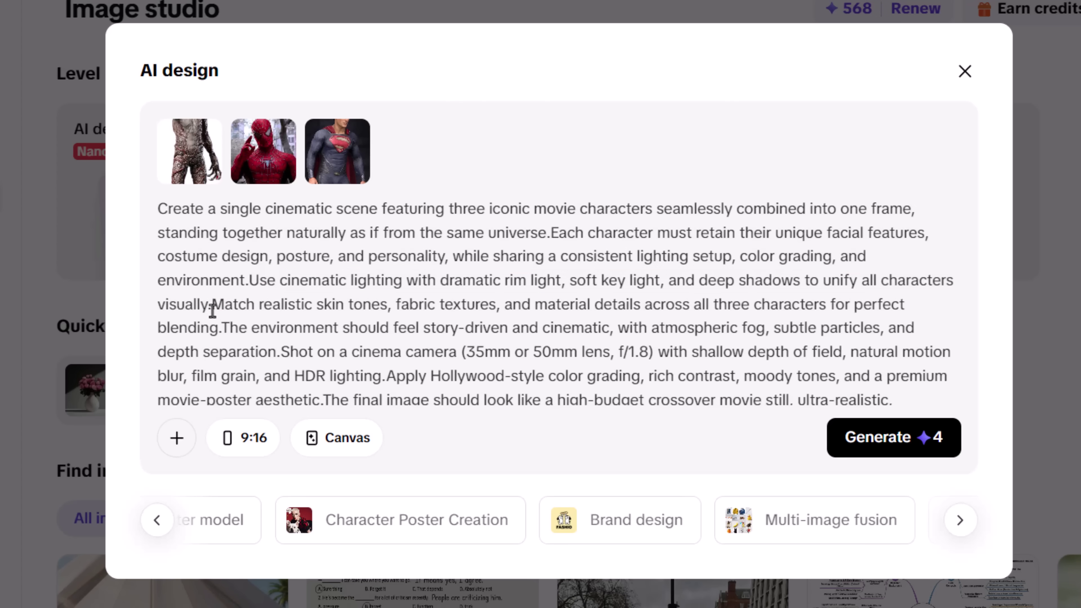
{"action": "left_click_drag", "start_coordinate": [217, 309], "coordinate": [383, 383]}
{"action": "left_click", "coordinate": [221, 329], "text": "shift"}
{"action": "left_click", "coordinate": [220, 329]}
{"action": "left_click", "coordinate": [278, 358]}
{"action": "left_click", "coordinate": [381, 381]}
{"action": "scroll", "coordinate": [386, 362], "scroll_direction": "down", "scroll_amount": 1}
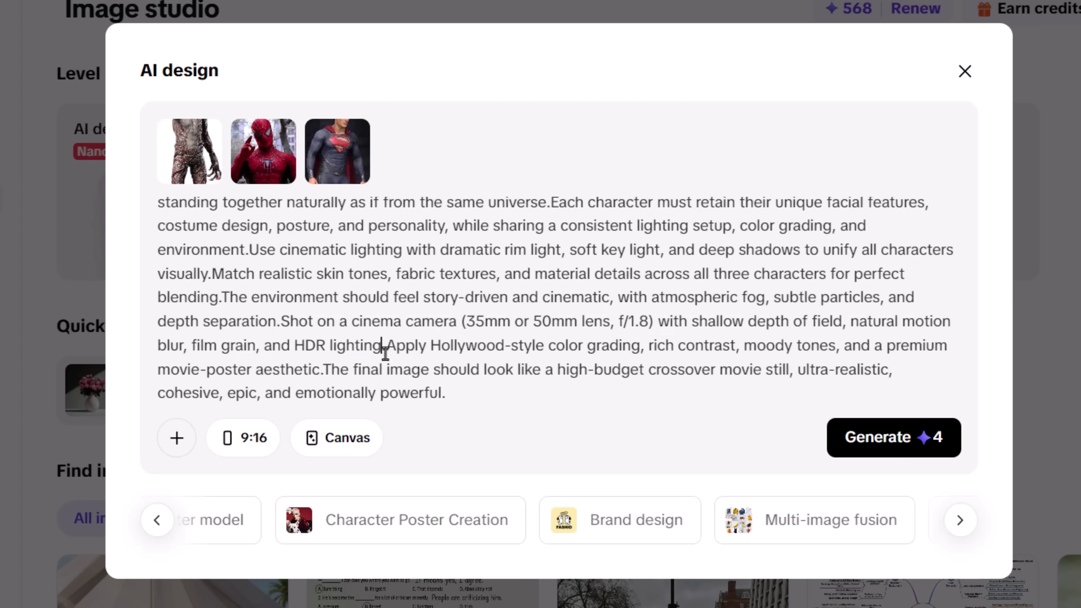
{"action": "left_click_drag", "start_coordinate": [386, 348], "coordinate": [415, 378]}
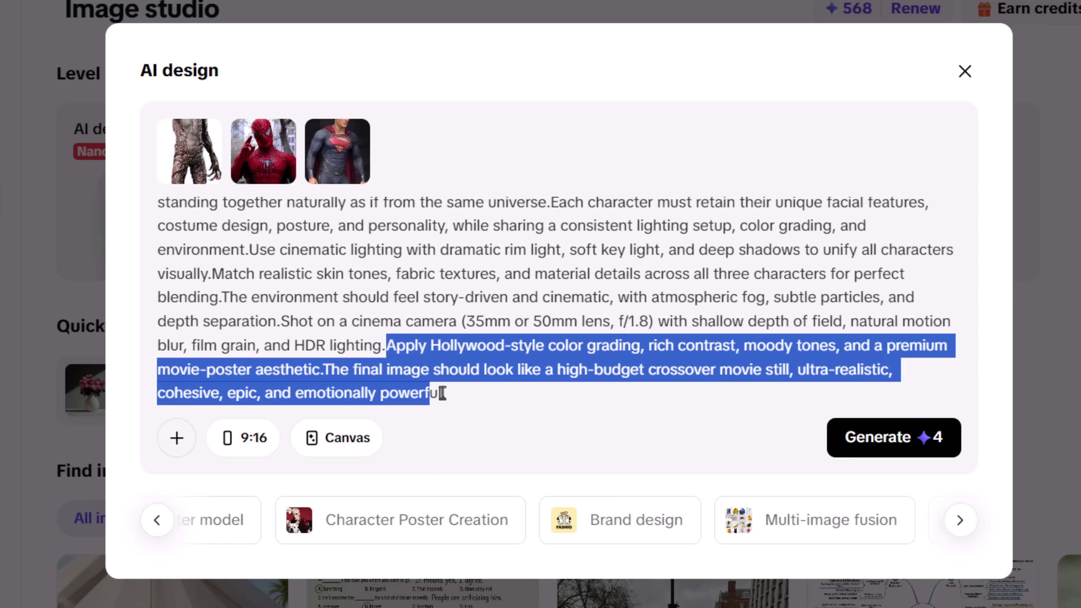
{"action": "left_click", "coordinate": [520, 400]}
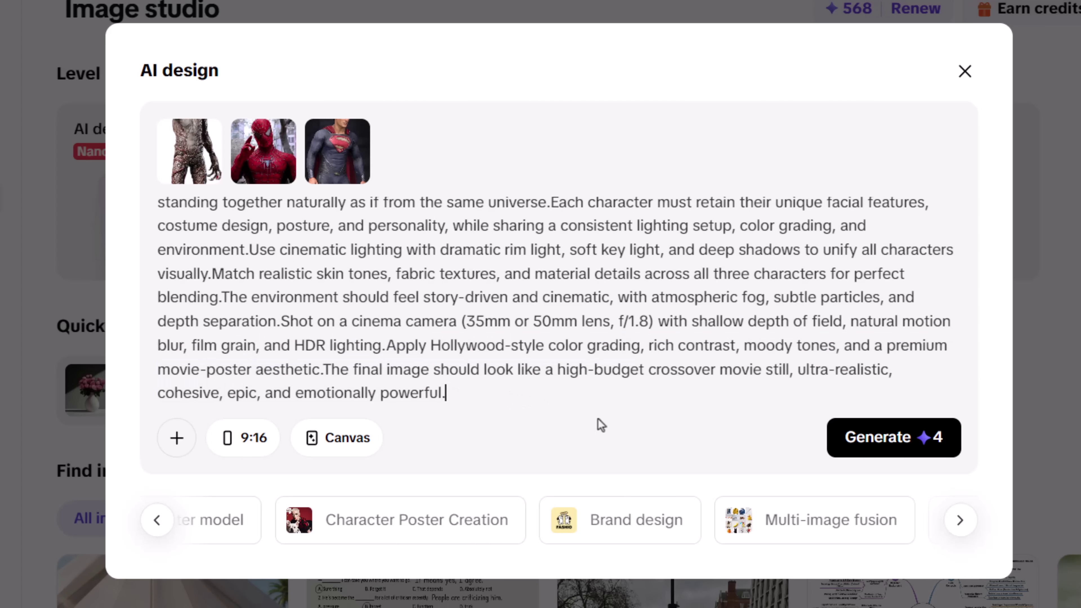
- Generate the crossover images and view the second and fourth results
{"action": "left_click", "coordinate": [879, 446]}
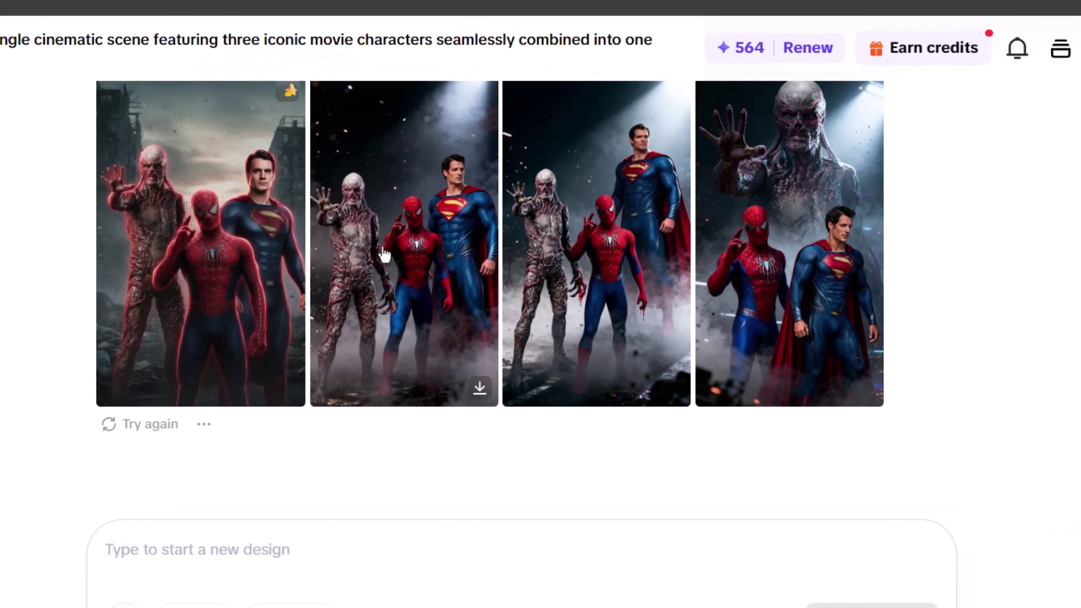
{"action": "left_click", "coordinate": [384, 254]}
{"action": "left_click", "coordinate": [293, 294]}
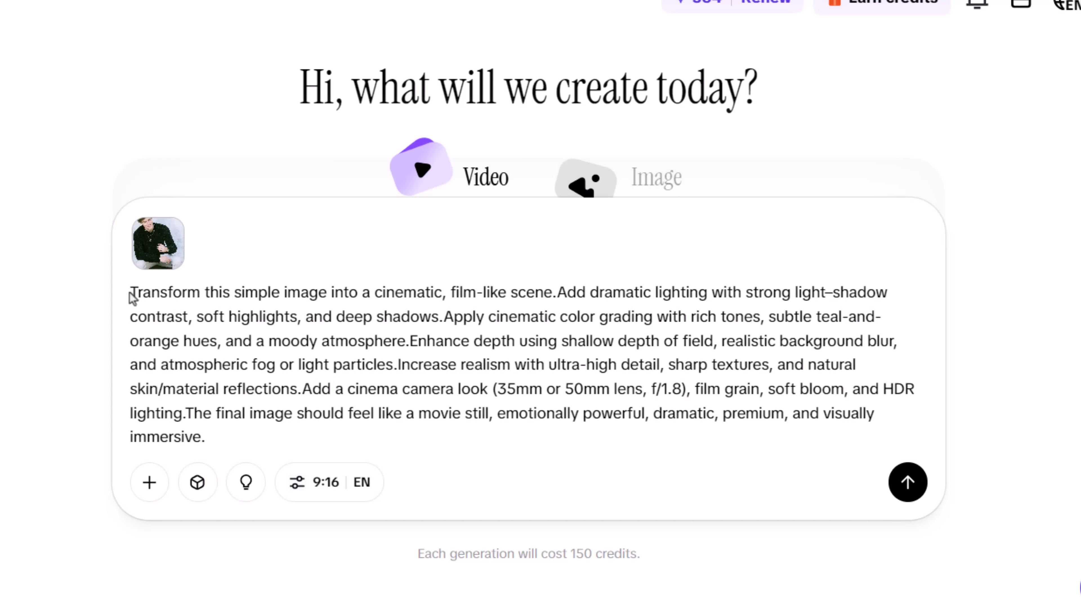
- Review the cinematic portrait prompt for the attached photo and submit it
{"action": "left_click_drag", "start_coordinate": [132, 294], "coordinate": [804, 318]}
{"action": "left_click_drag", "start_coordinate": [822, 327], "coordinate": [845, 362]}
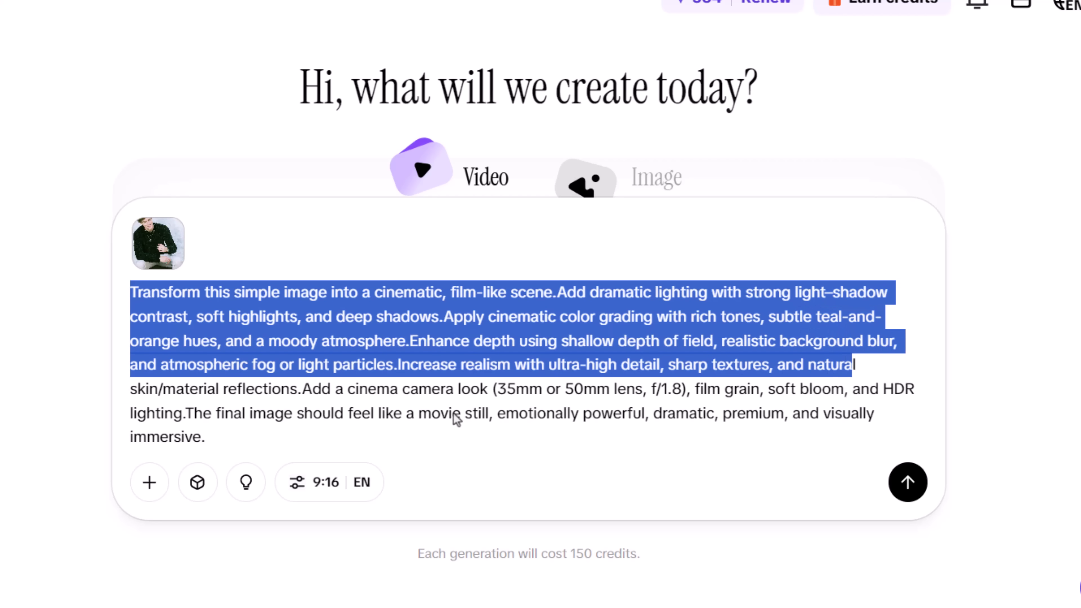
{"action": "left_click", "coordinate": [239, 446]}
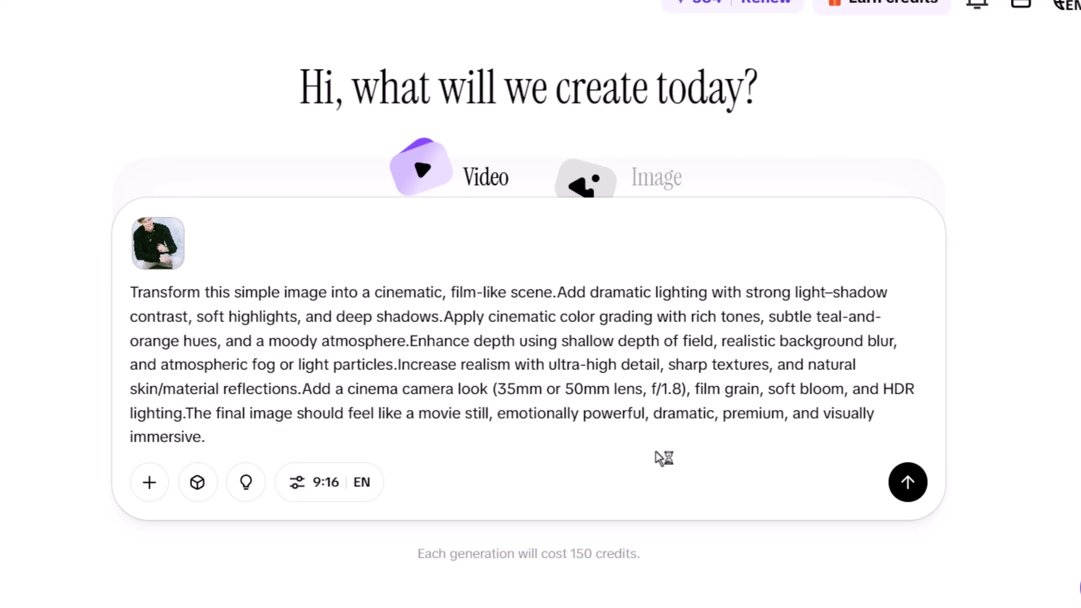
{"action": "left_click", "coordinate": [909, 484]}
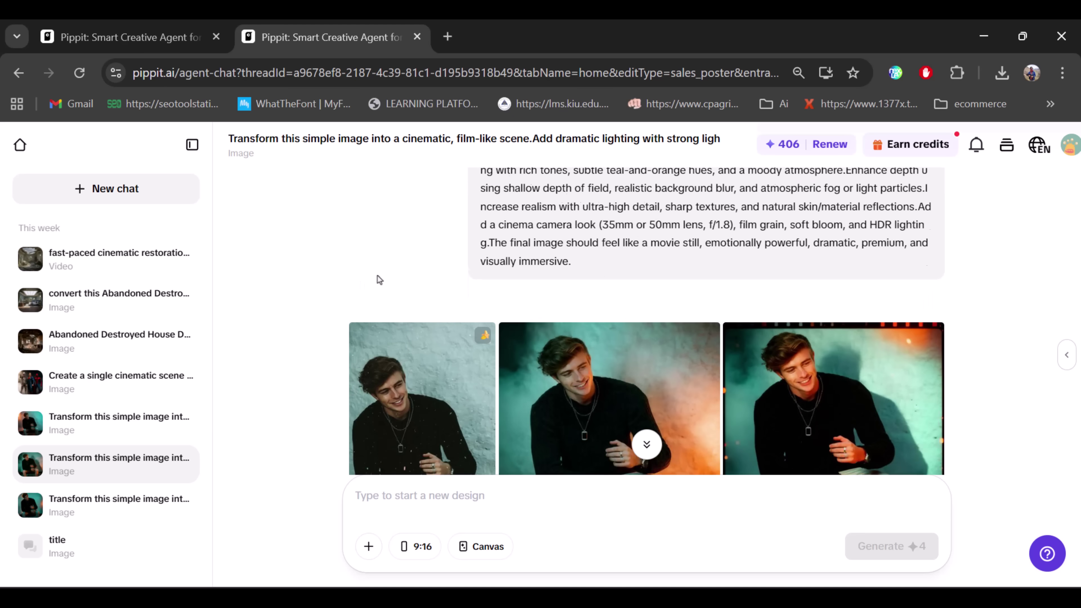
- Preview each of the four generated teal-and-orange cinematic portraits
{"action": "scroll", "coordinate": [333, 268], "scroll_direction": "down", "scroll_amount": 3}
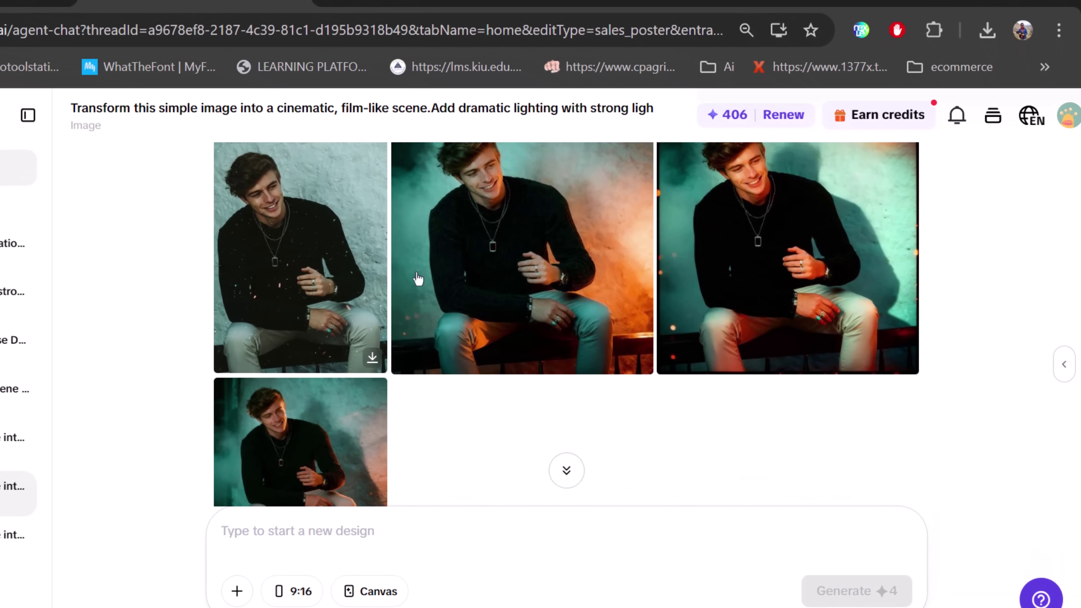
{"action": "left_click", "coordinate": [444, 279]}
{"action": "left_click", "coordinate": [1054, 365]}
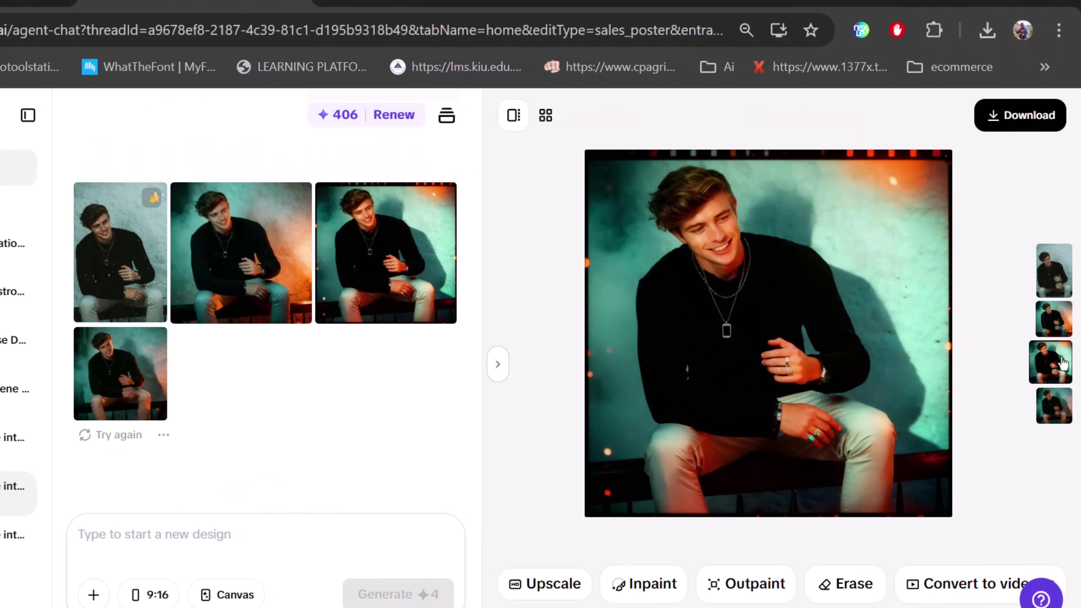
{"action": "left_click", "coordinate": [1054, 408]}
{"action": "left_click", "coordinate": [1052, 277]}
{"action": "left_click", "coordinate": [1054, 328]}
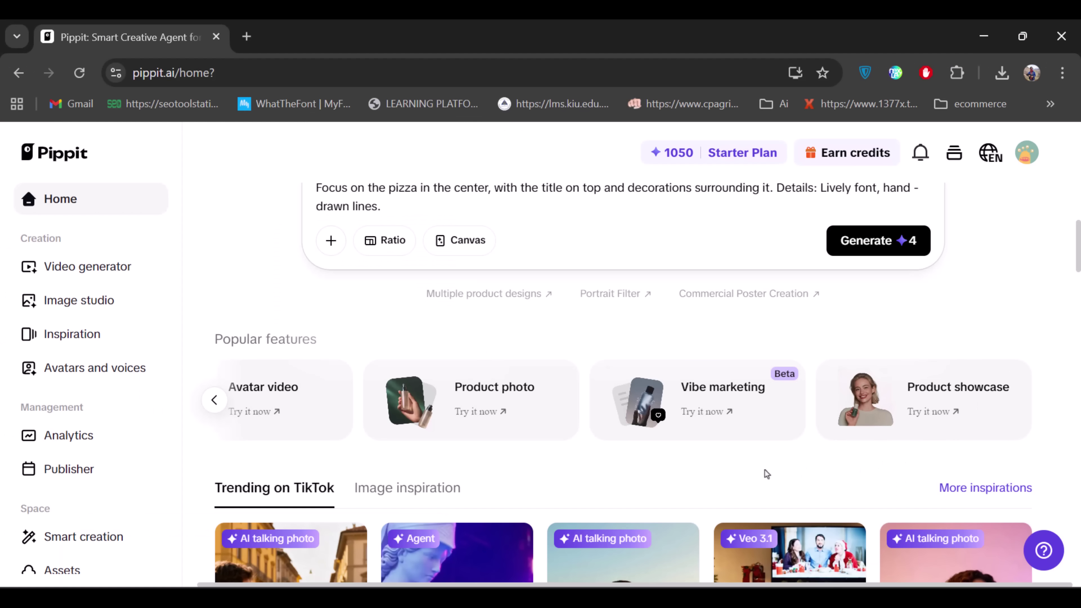
{"action": "scroll", "coordinate": [766, 474], "scroll_direction": "down", "scroll_amount": 5}
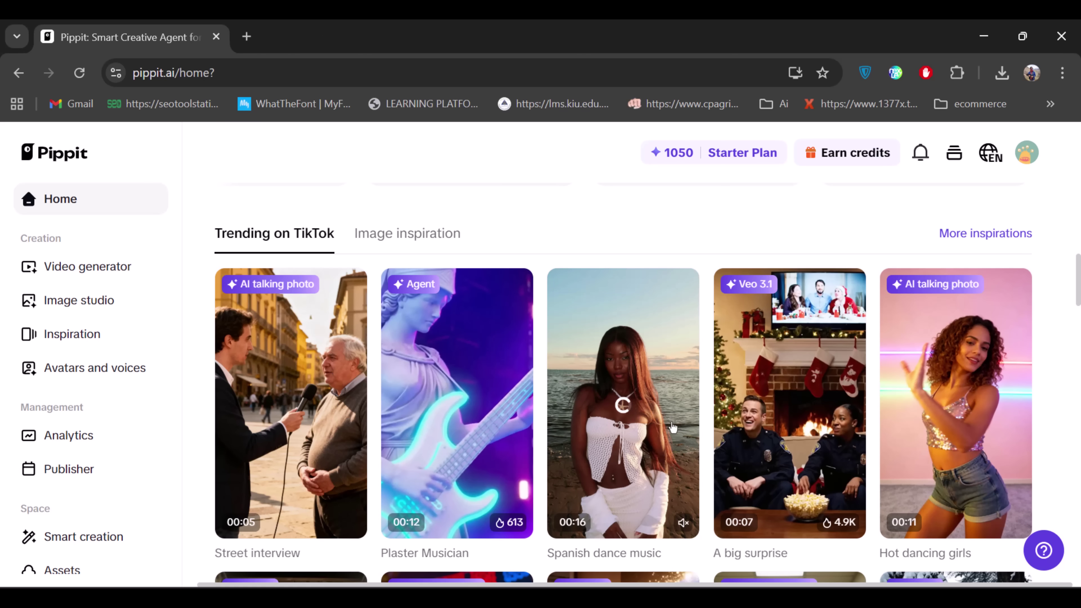
{"action": "scroll", "coordinate": [626, 408], "scroll_direction": "down", "scroll_amount": 5}
{"action": "scroll", "coordinate": [672, 427], "scroll_direction": "down", "scroll_amount": 3}
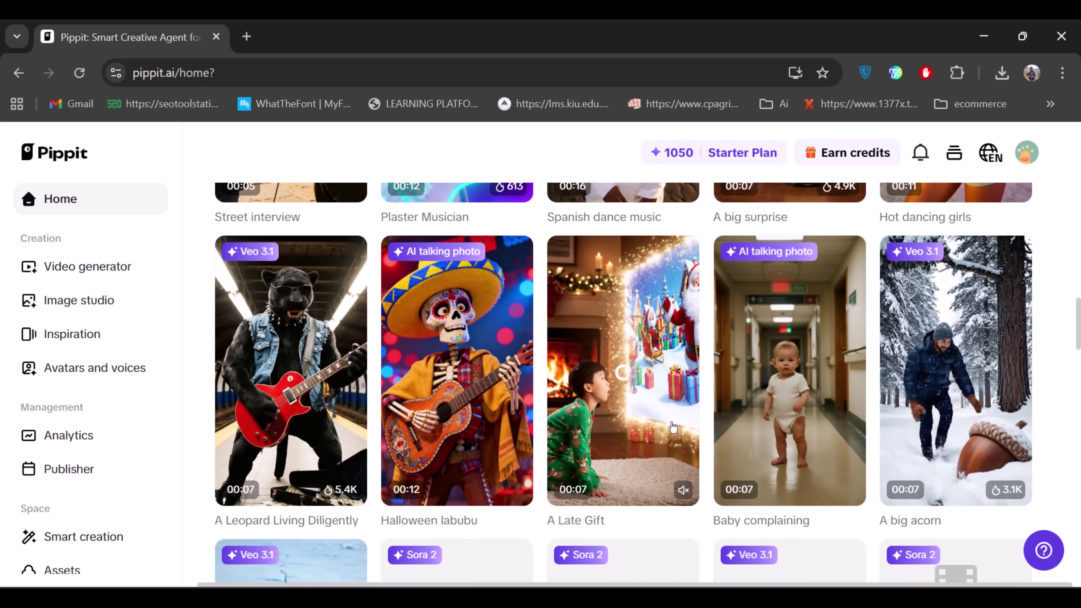
{"action": "scroll", "coordinate": [673, 427], "scroll_direction": "down", "scroll_amount": 4}
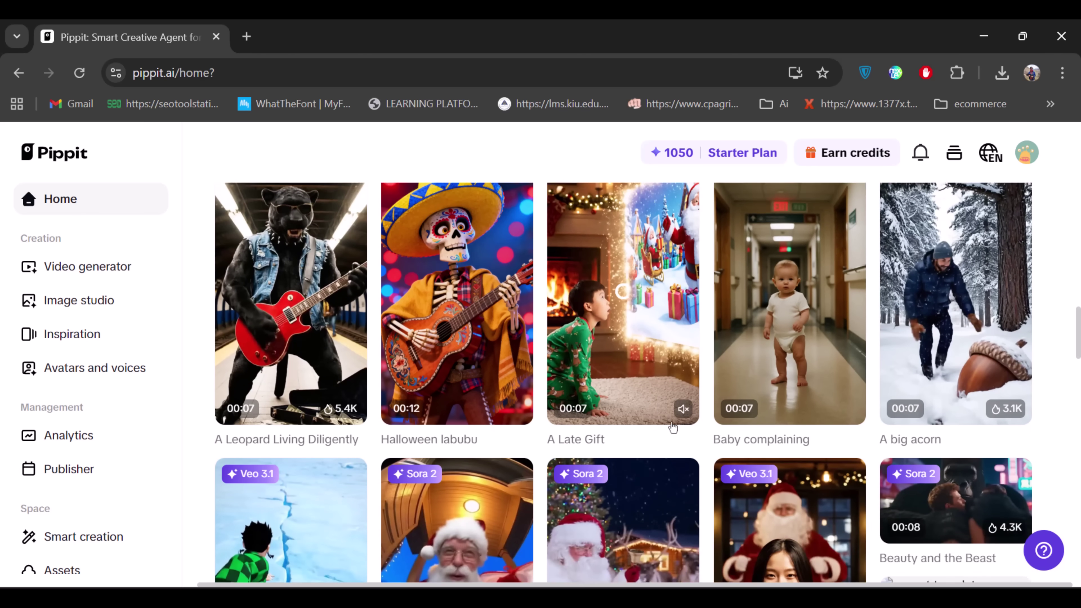
{"action": "scroll", "coordinate": [672, 427], "scroll_direction": "down", "scroll_amount": 4}
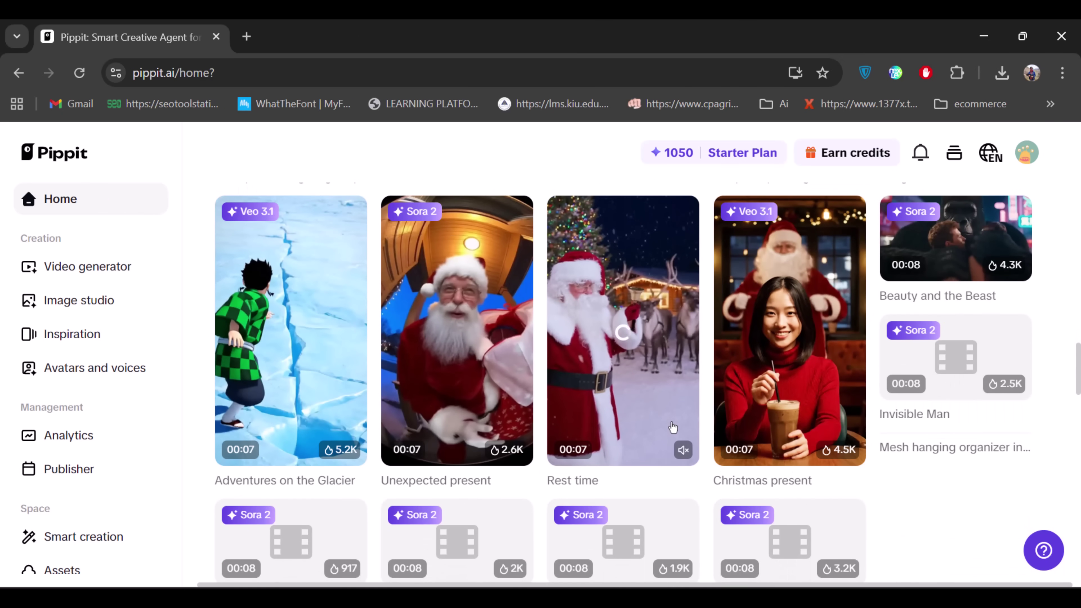
{"action": "scroll", "coordinate": [673, 427], "scroll_direction": "down", "scroll_amount": 5}
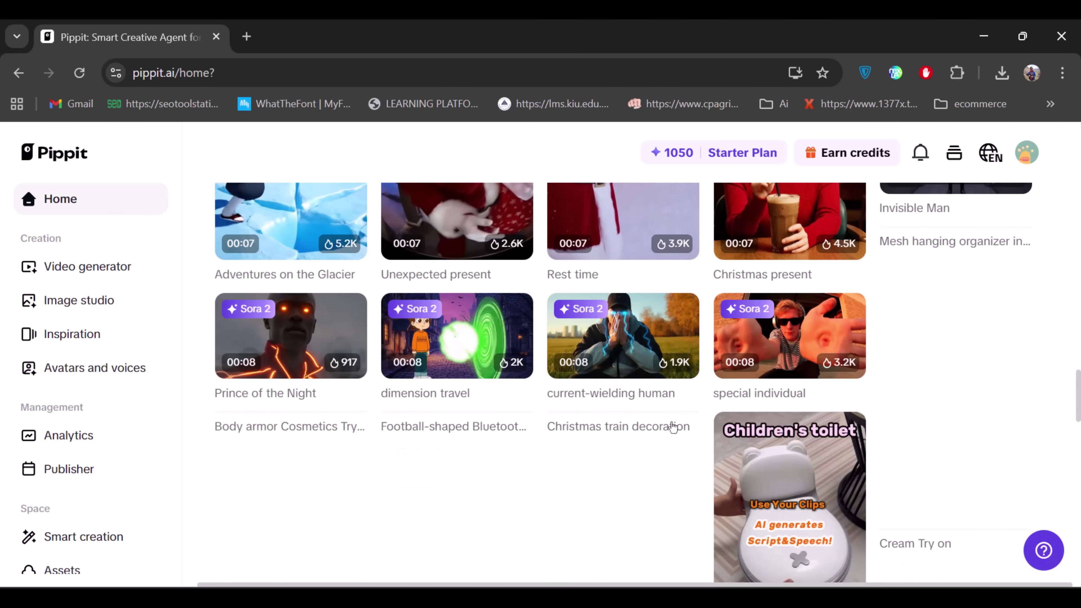